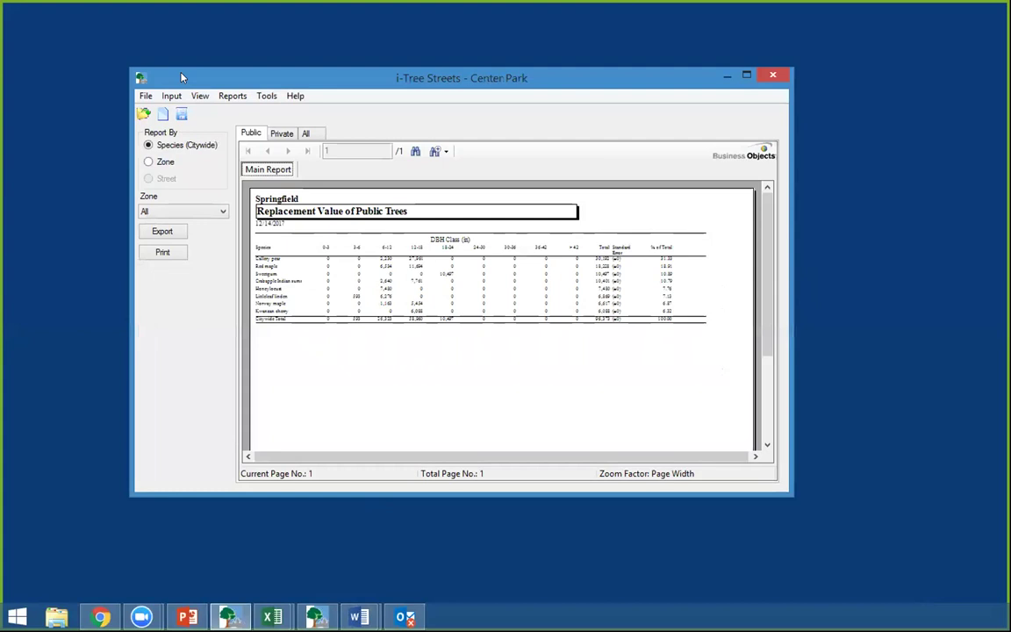
- Open the user-defined data fields and review the record, zone/sample, DBH, condition and streets definitions
left_click_drag(183, 77, 159, 45)
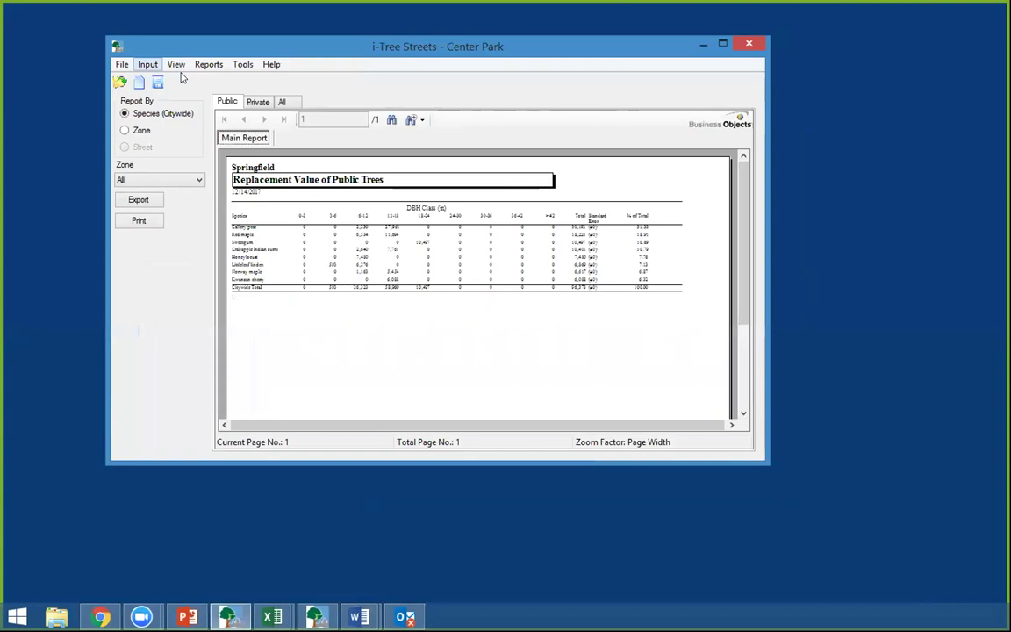
left_click(147, 64)
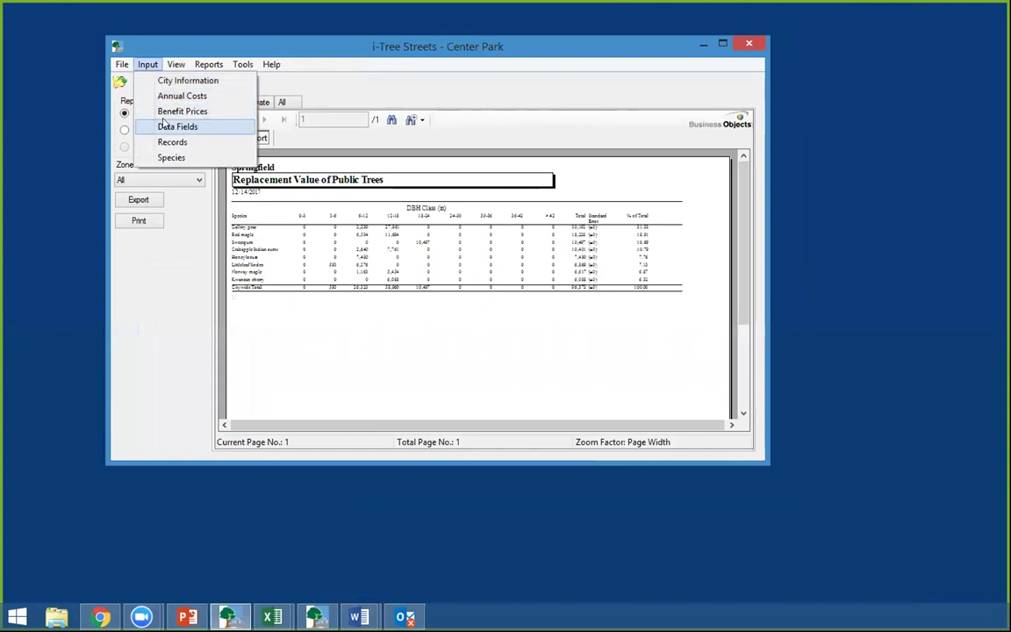
left_click(163, 129)
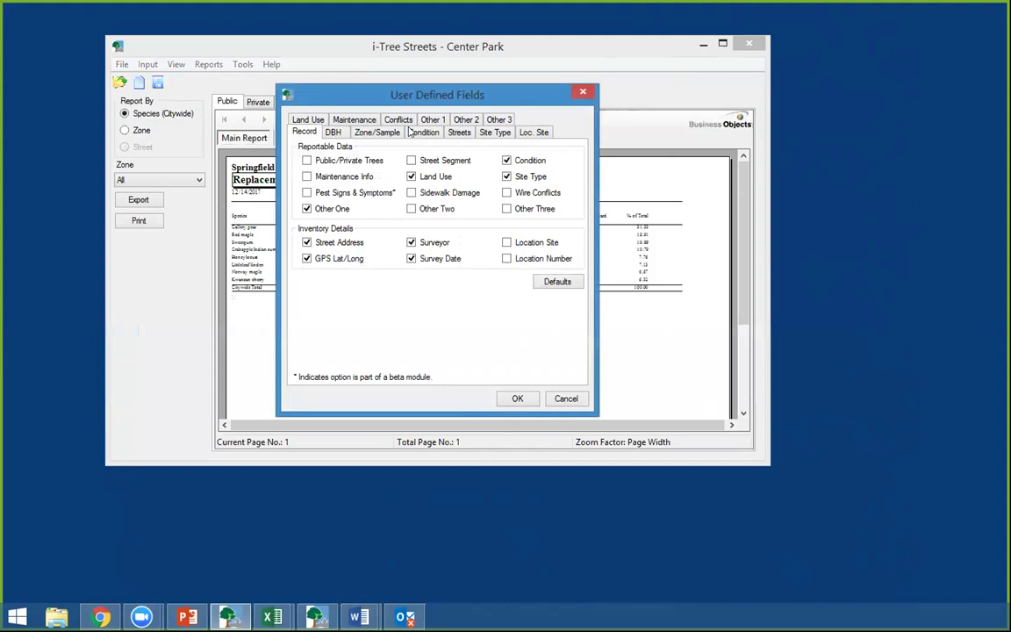
left_click(334, 146)
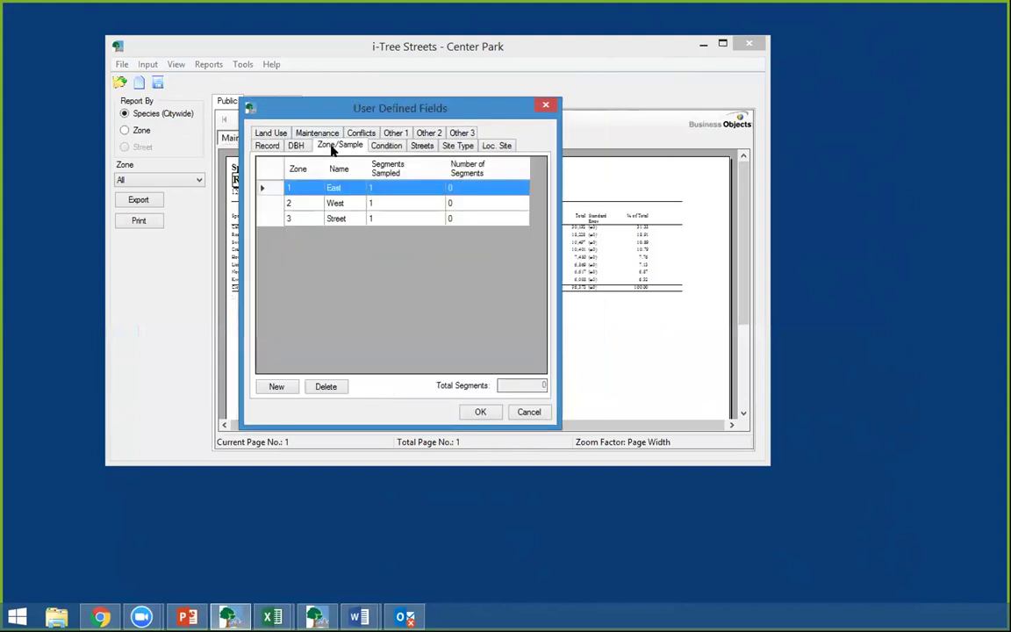
left_click(296, 146)
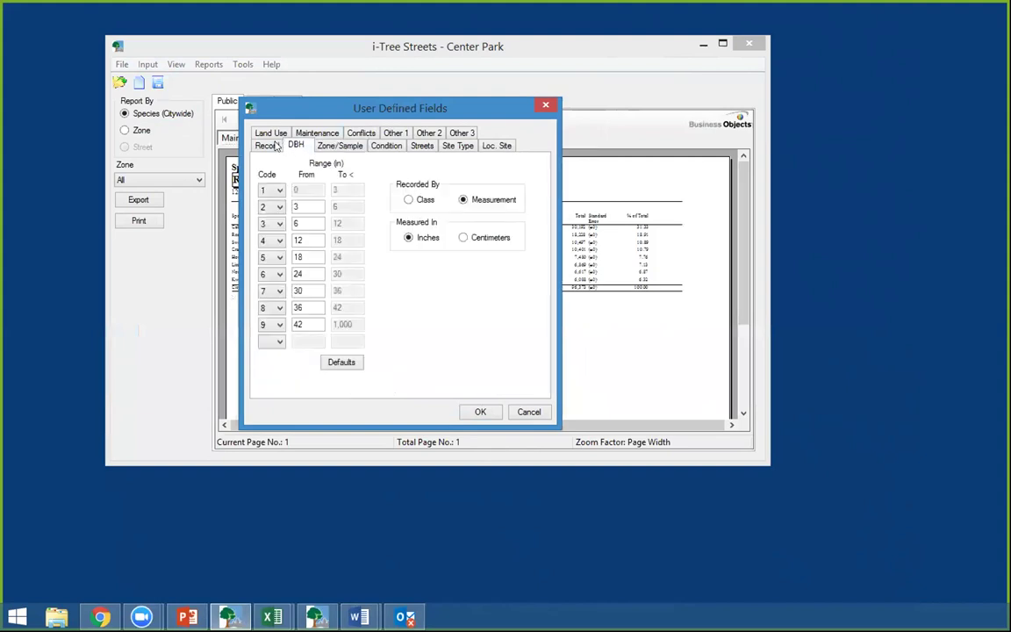
left_click(385, 145)
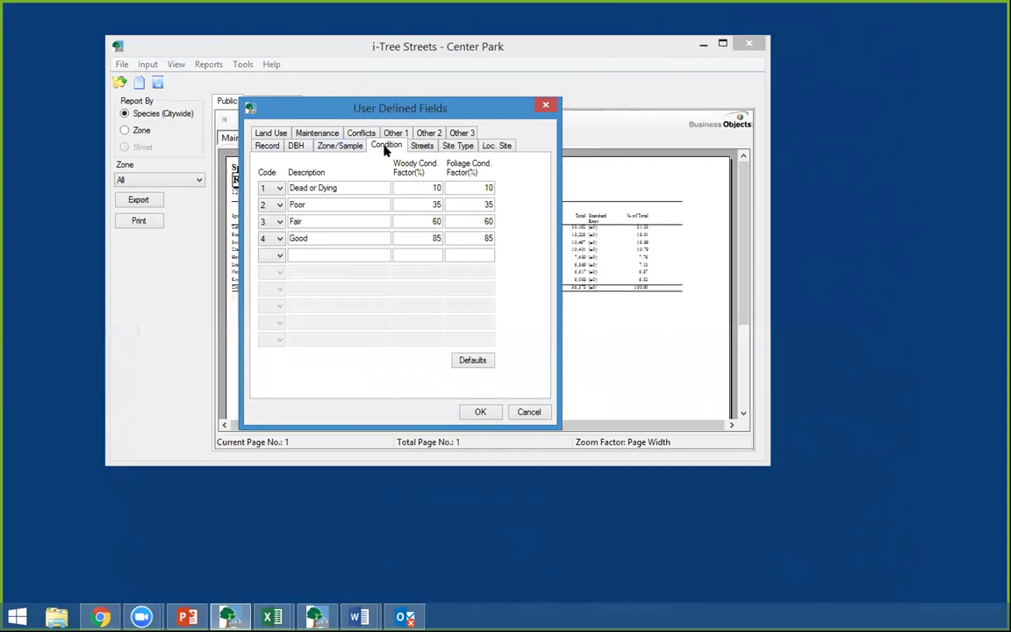
left_click(420, 147)
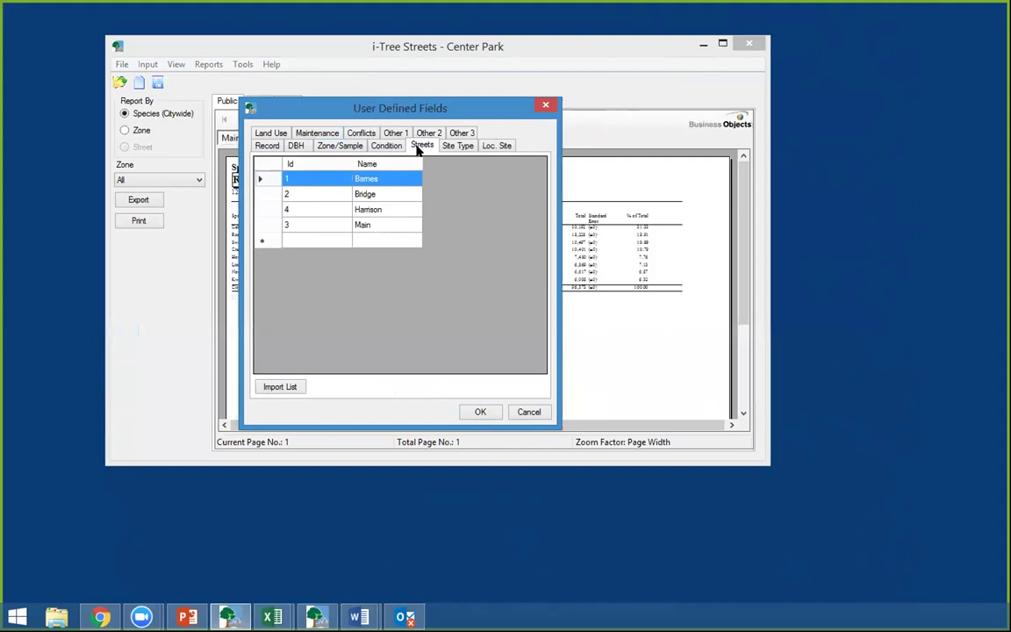
- Review the Other 1, Other 2, Other 3 and maintenance field definitions, and close the user-defined fields
left_click(395, 133)
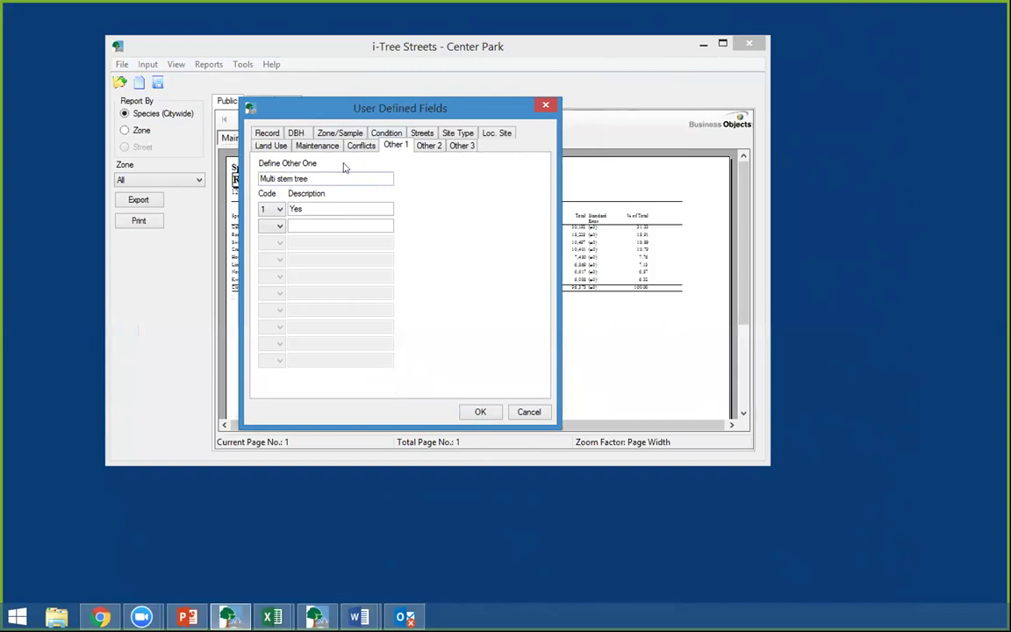
left_click(430, 146)
left_click(458, 147)
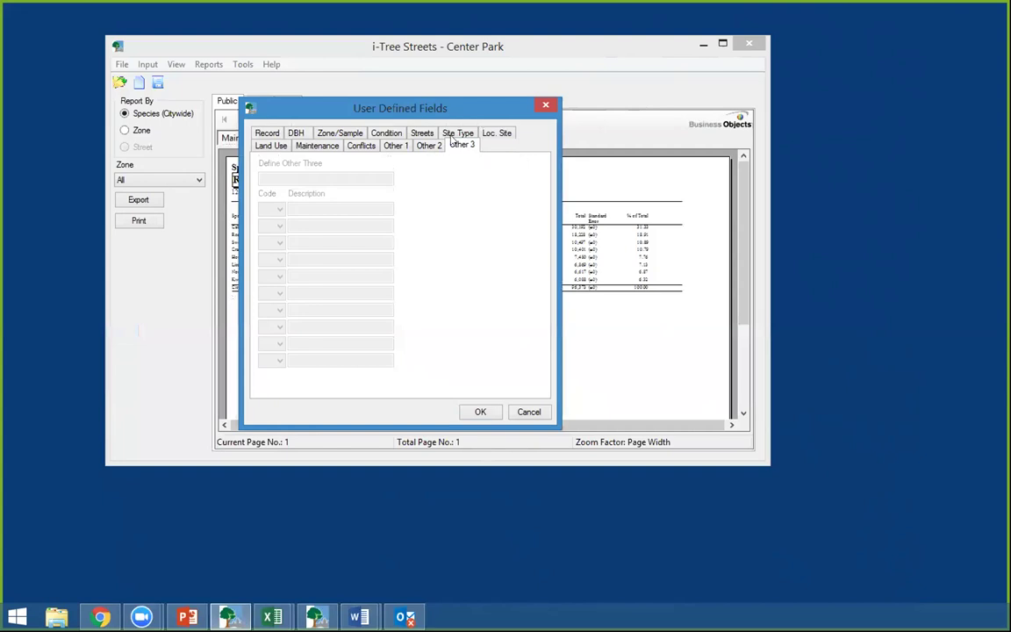
left_click(318, 146)
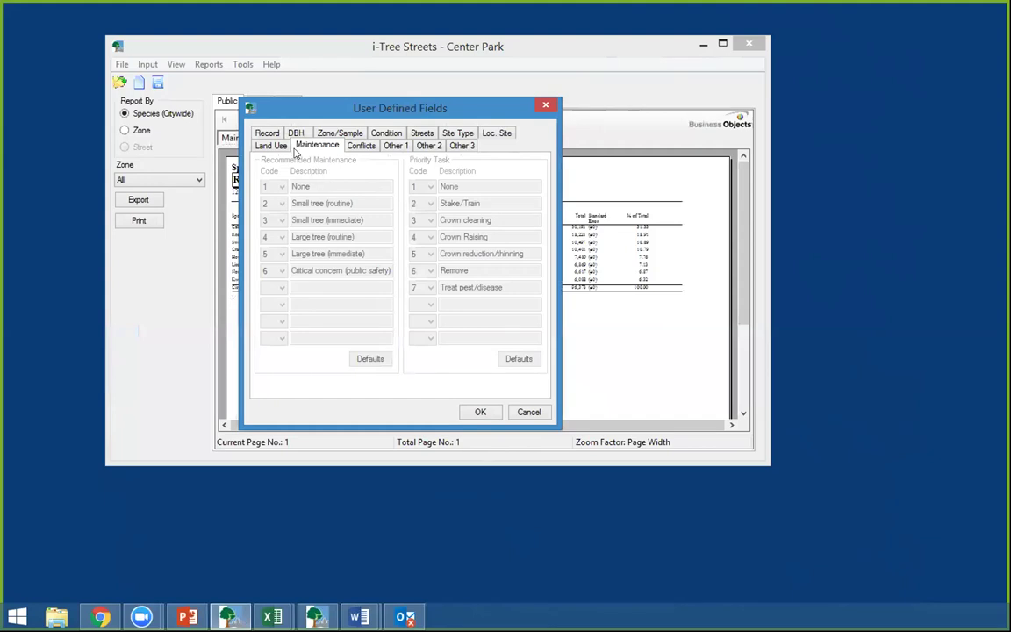
left_click(481, 413)
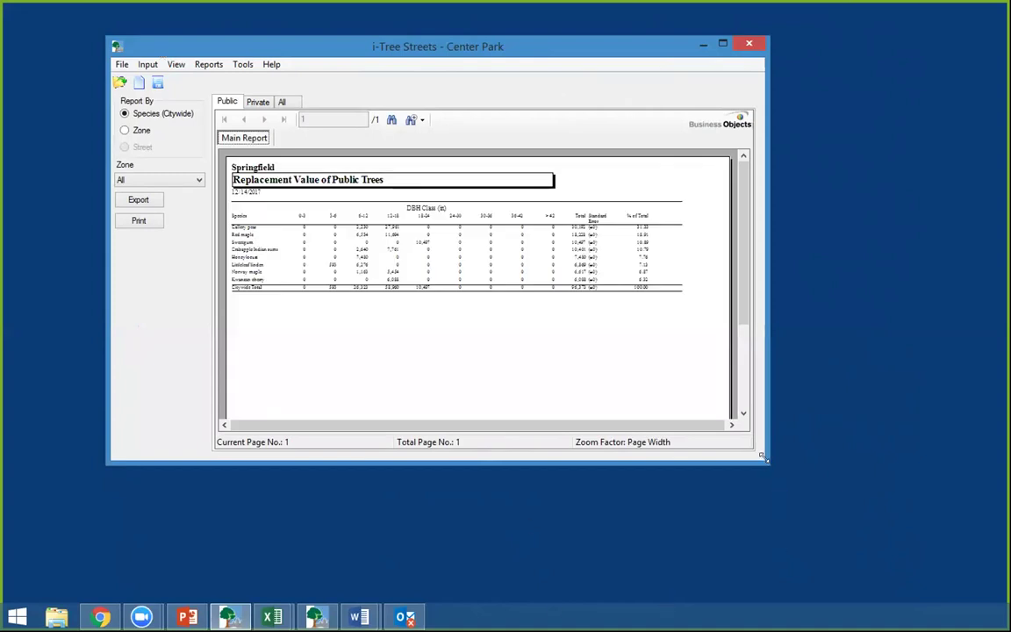
- Enlarge the main window and examine the species definitions in a taller dialog
left_click_drag(765, 458, 970, 597)
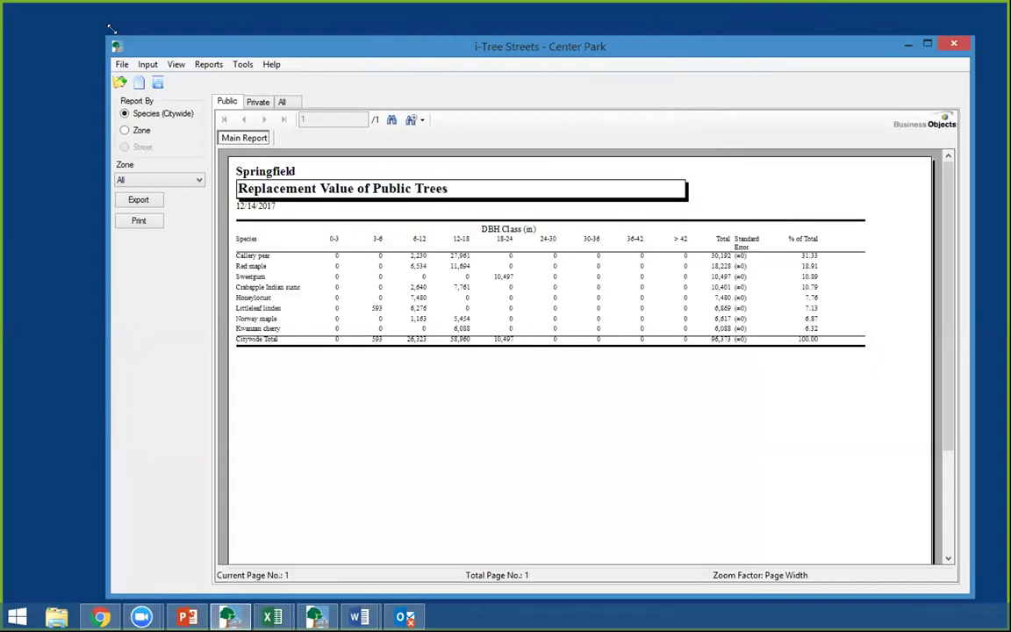
left_click_drag(111, 29, 33, 5)
left_click(66, 41)
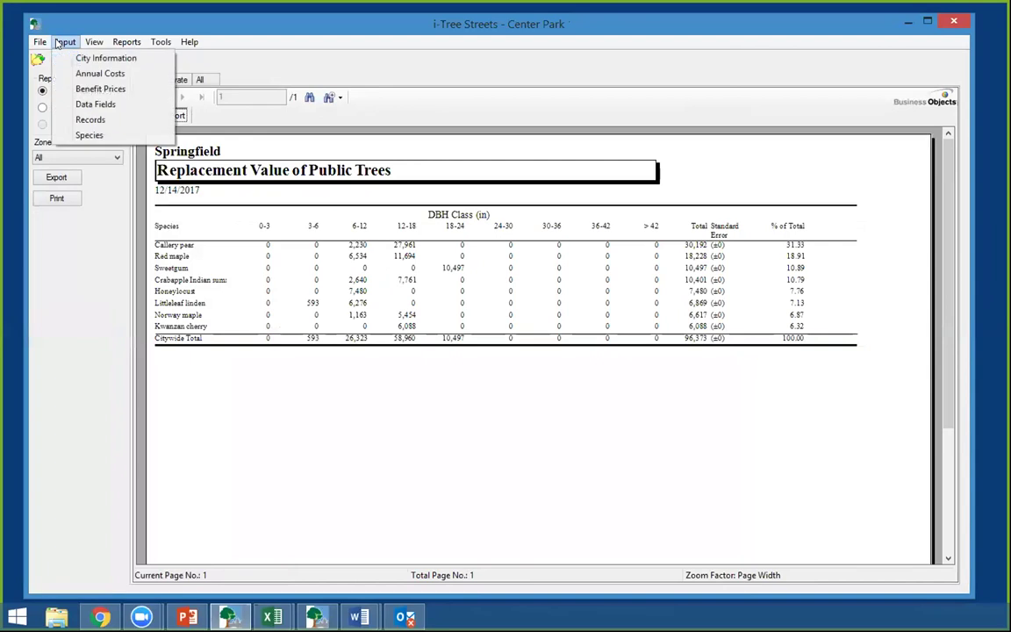
left_click(74, 135)
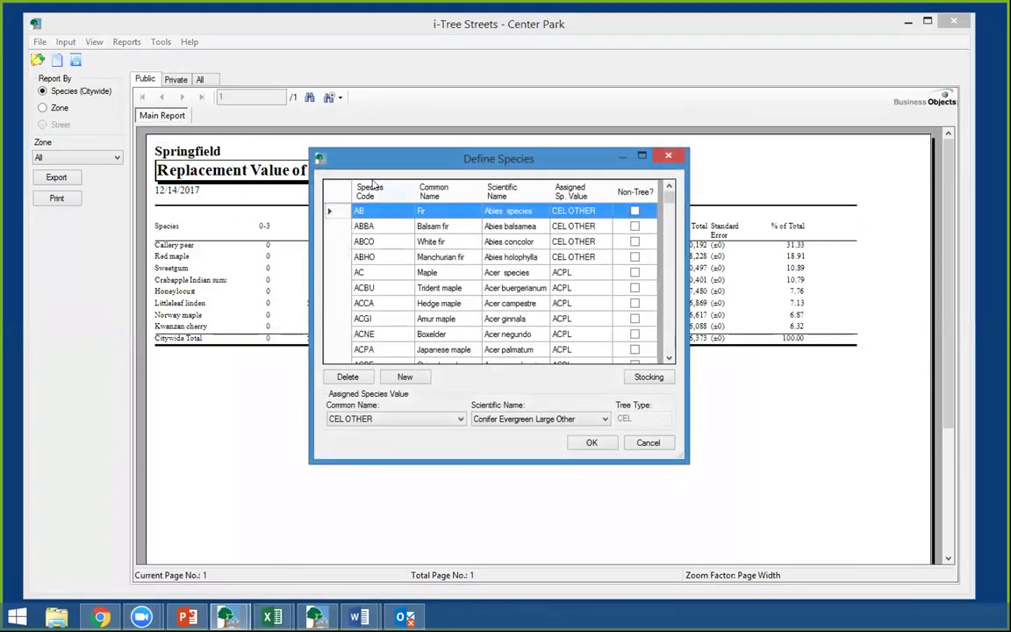
left_click_drag(421, 158, 270, 47)
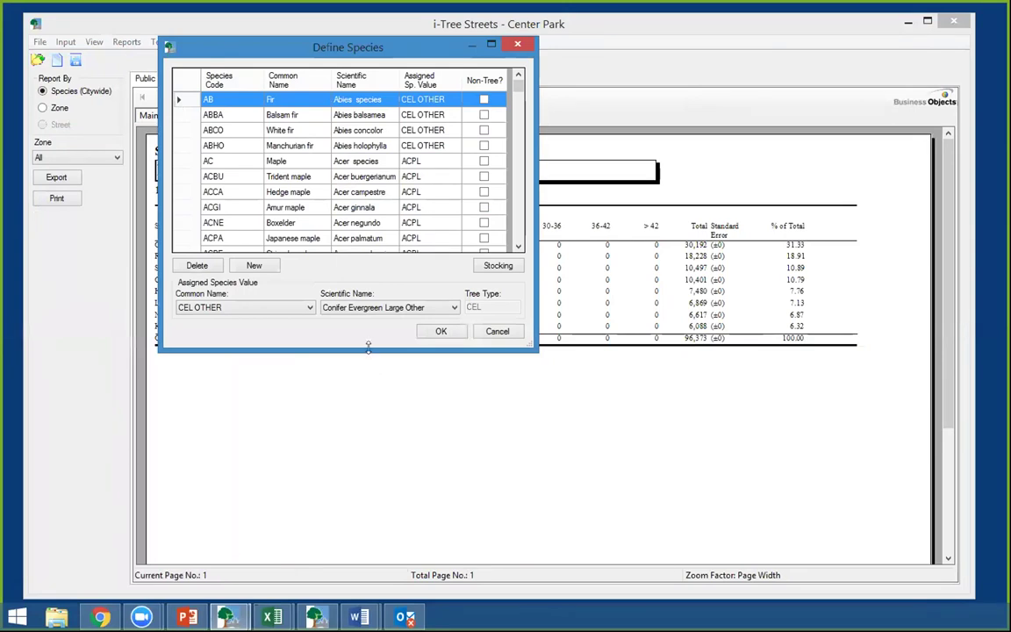
left_click_drag(368, 347, 367, 572)
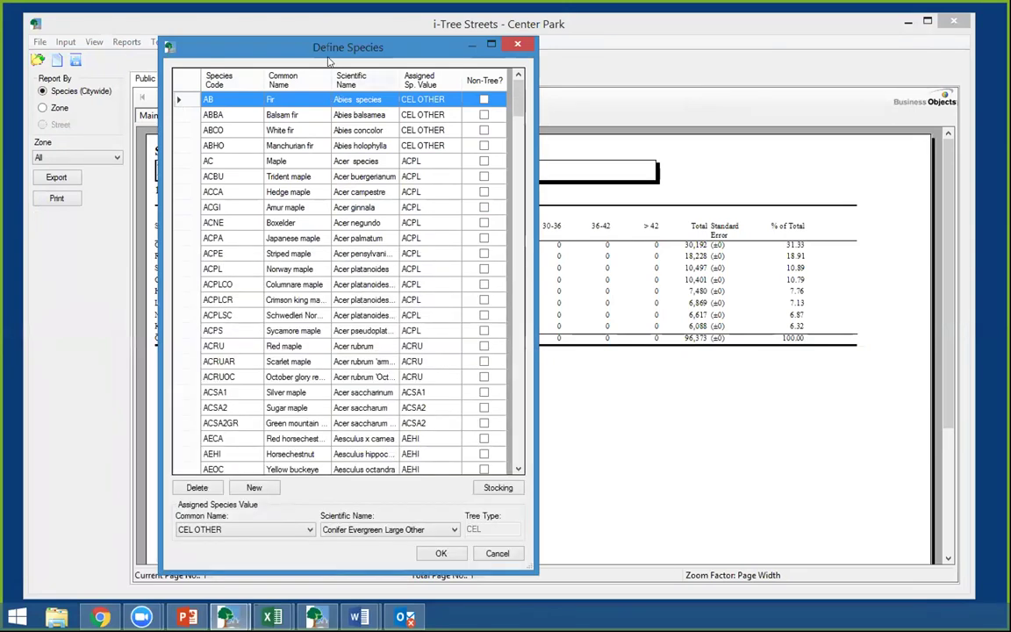
left_click_drag(309, 34, 288, 19)
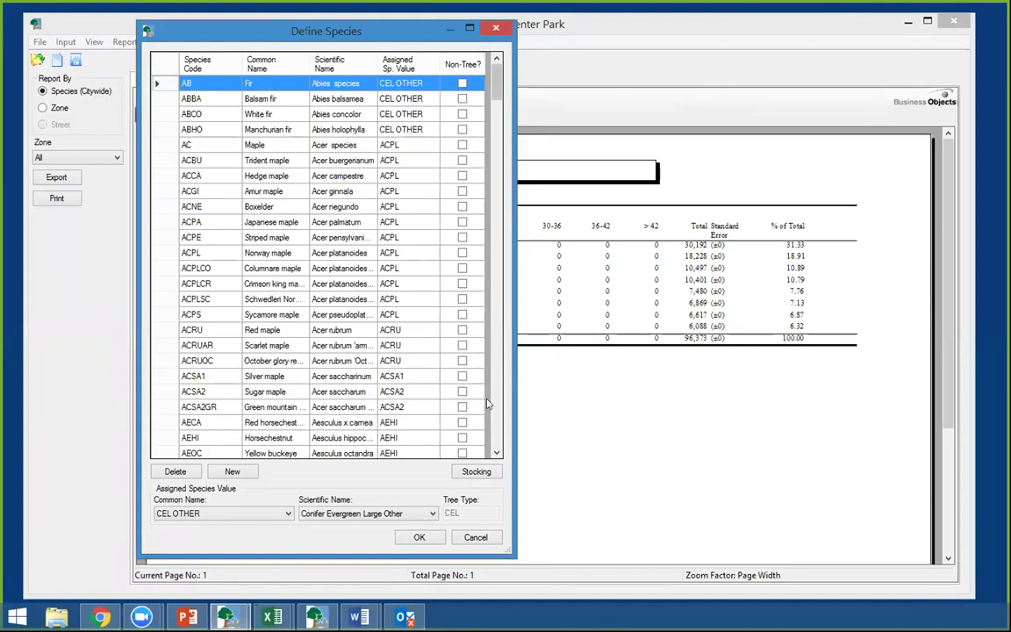
left_click_drag(496, 92, 356, 44)
- Check the stocking codes for the species definitions, and leave both dialogs without saving
left_click(476, 472)
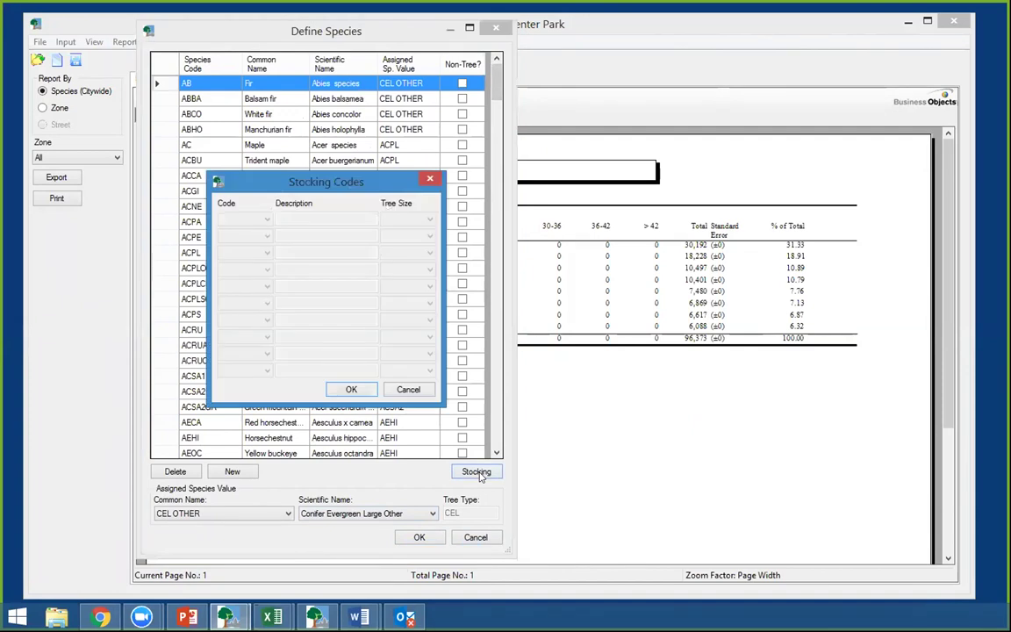
left_click(410, 390)
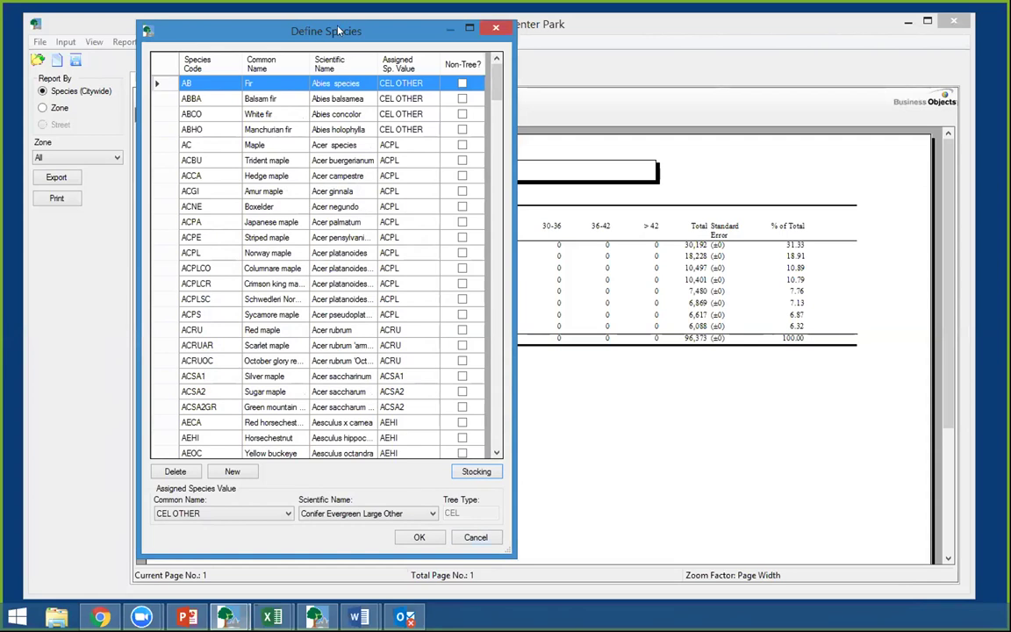
left_click(474, 538)
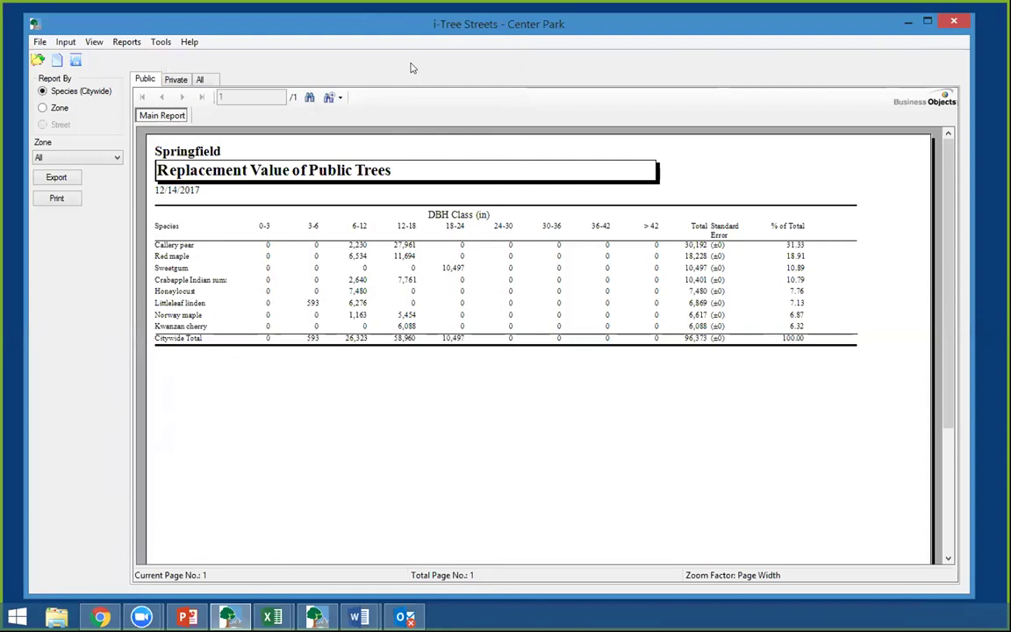
- Examine the tree inventory records across their columns, from species and DBH to condition, GPS coordinates and survey date
left_click(66, 42)
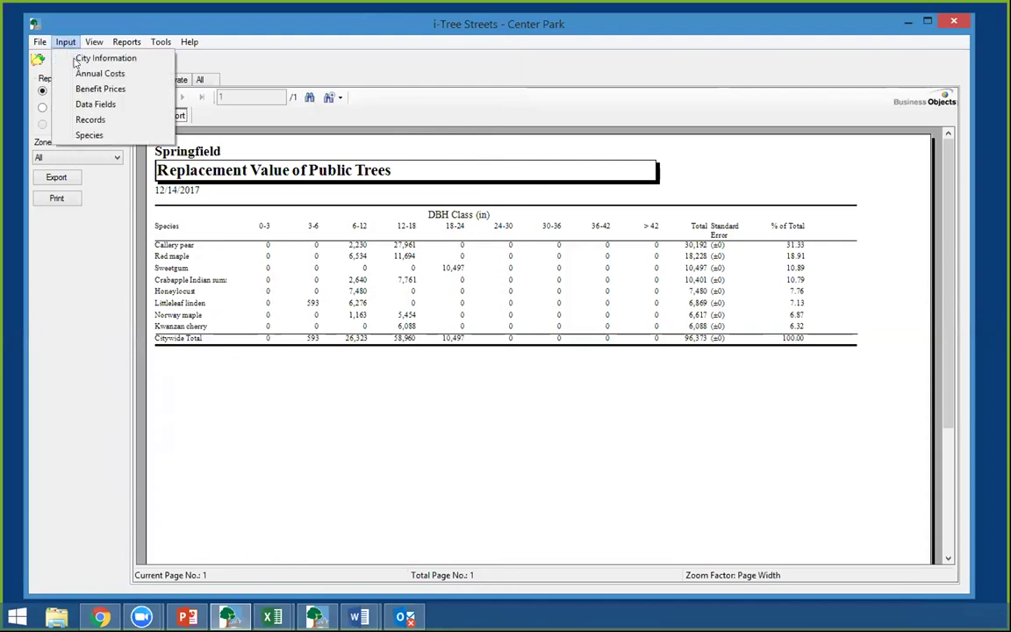
left_click(89, 119)
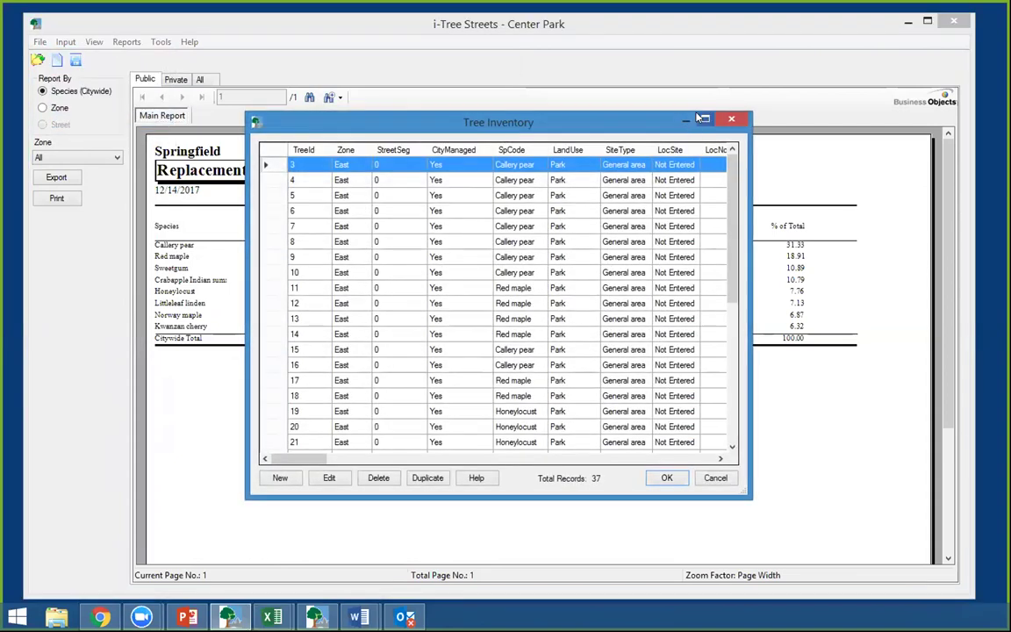
left_click(701, 118)
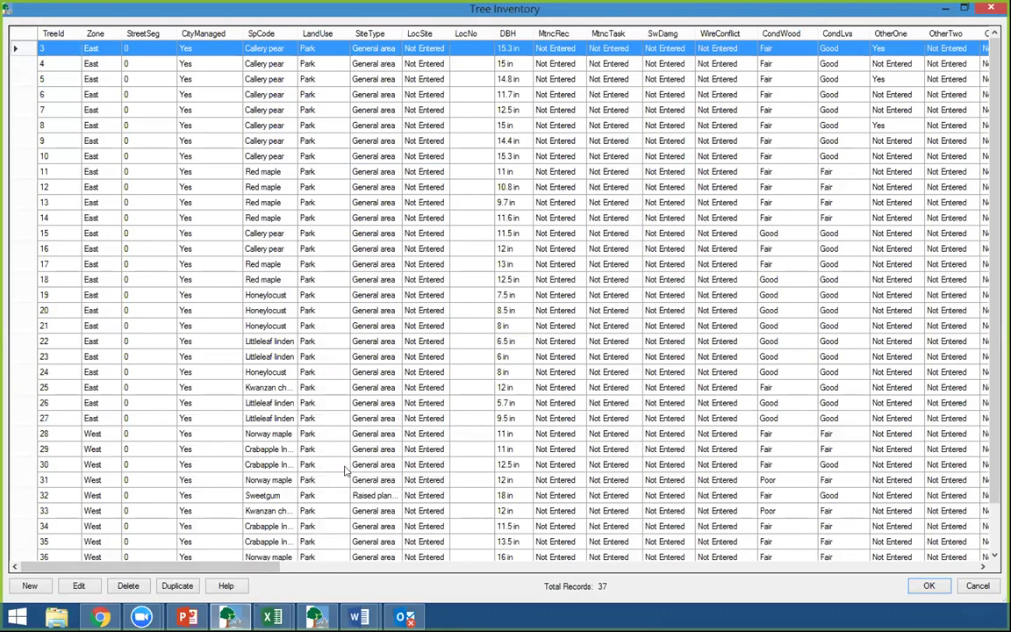
left_click_drag(262, 566, 359, 569)
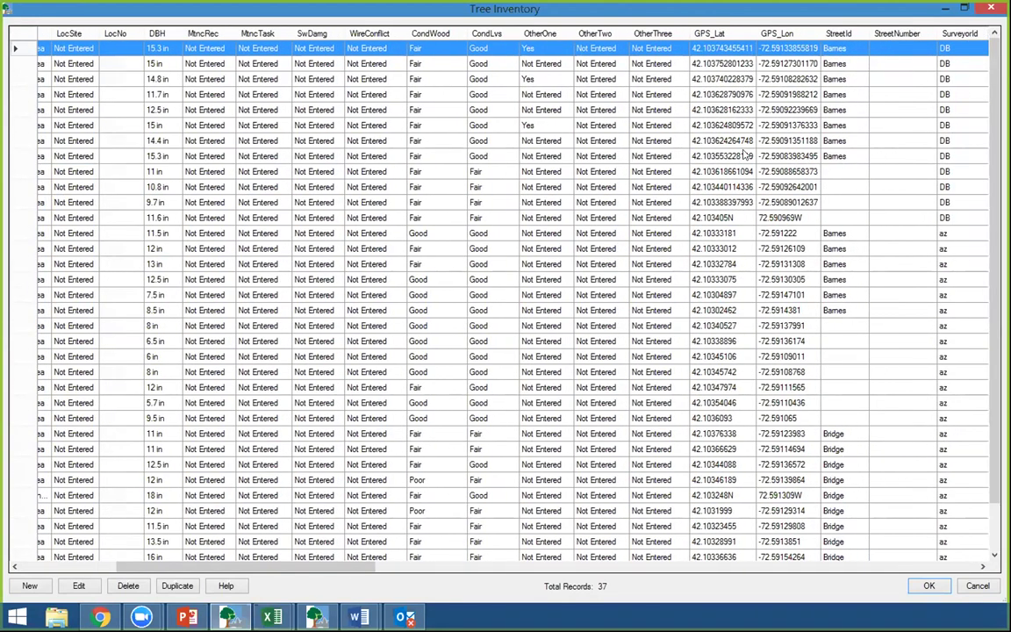
left_click_drag(352, 572, 282, 580)
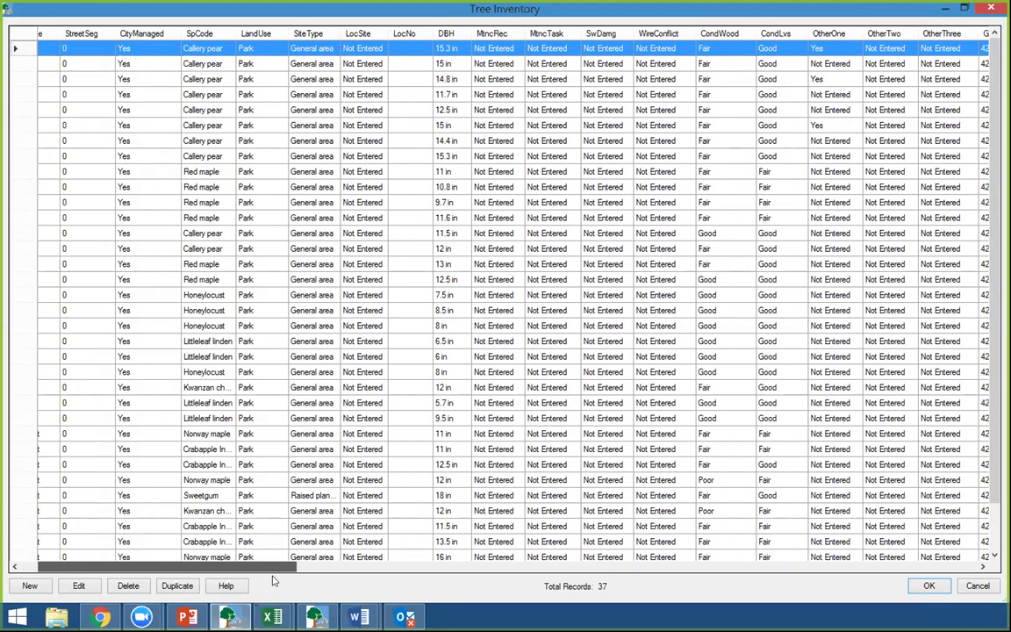
left_click_drag(272, 571, 382, 570)
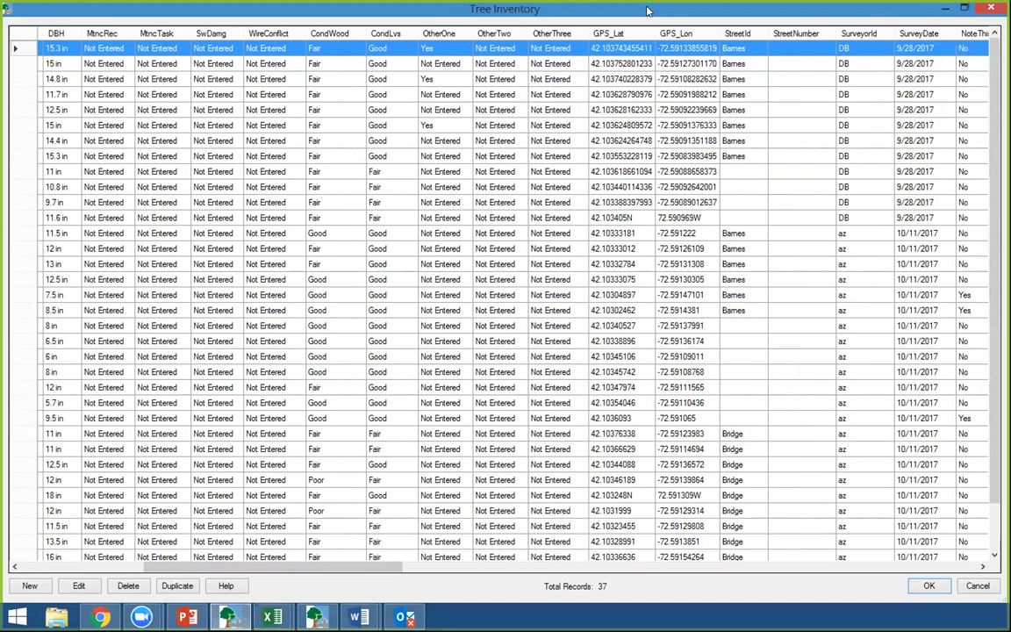
double_click(646, 11)
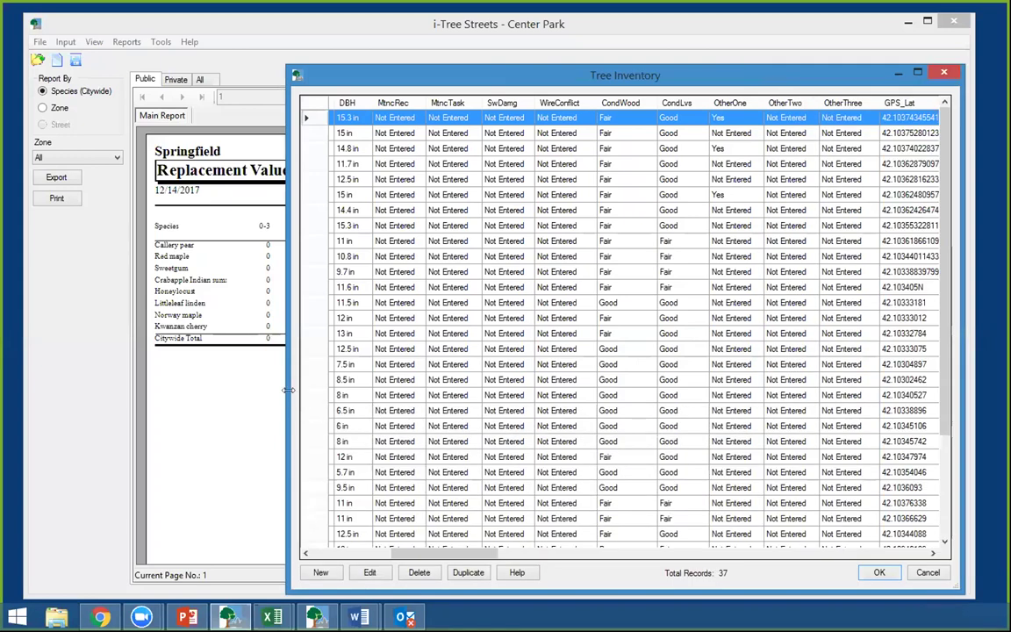
left_click_drag(288, 390, 22, 390)
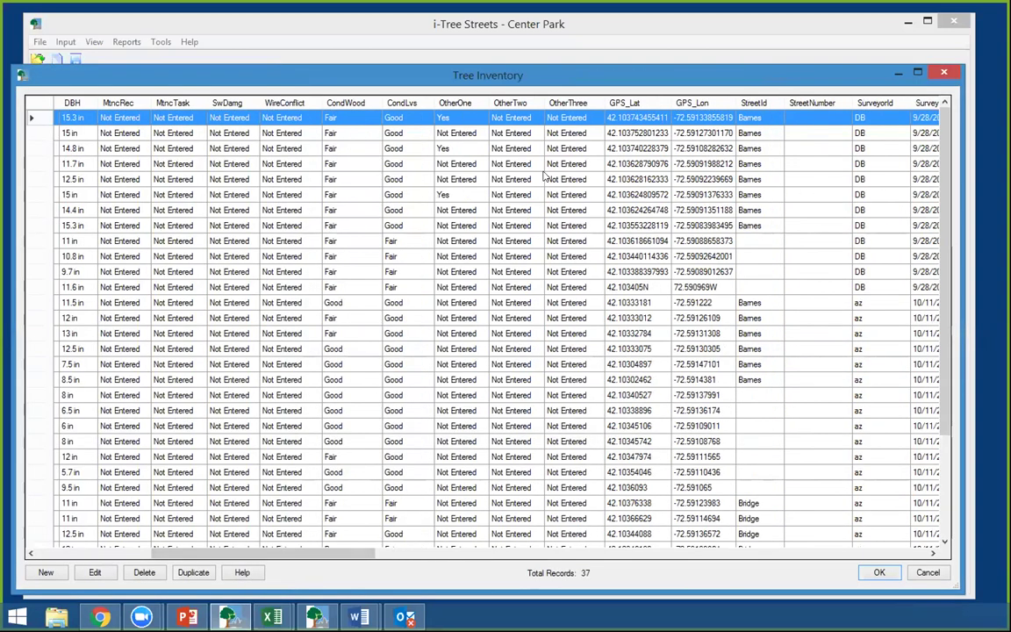
left_click(875, 573)
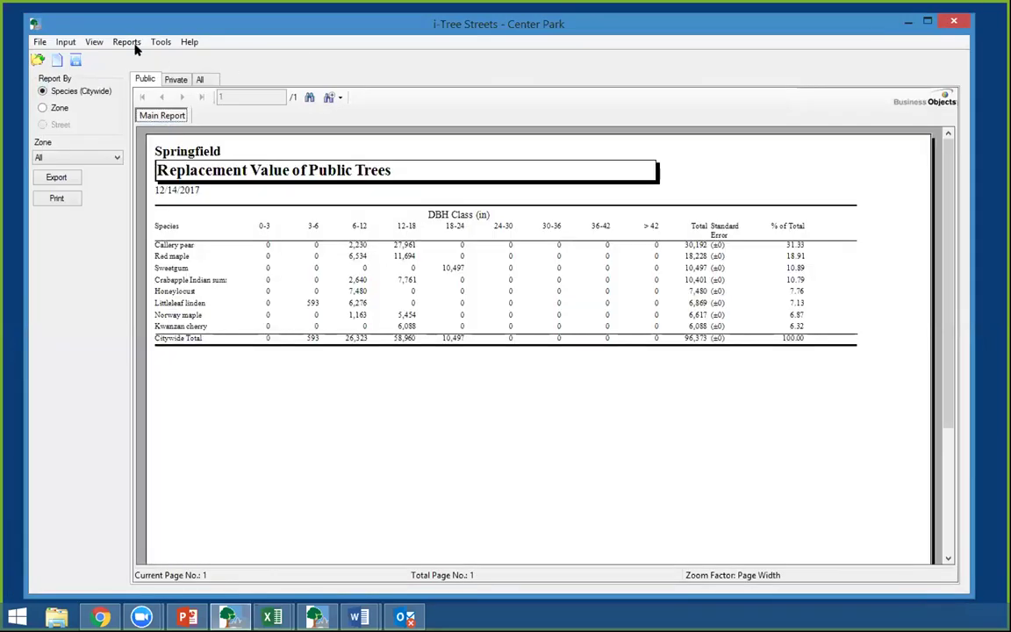
- Generate the Annual Benefits summary report from the benefit-cost analysis
left_click(126, 42)
mouse_move(193, 58)
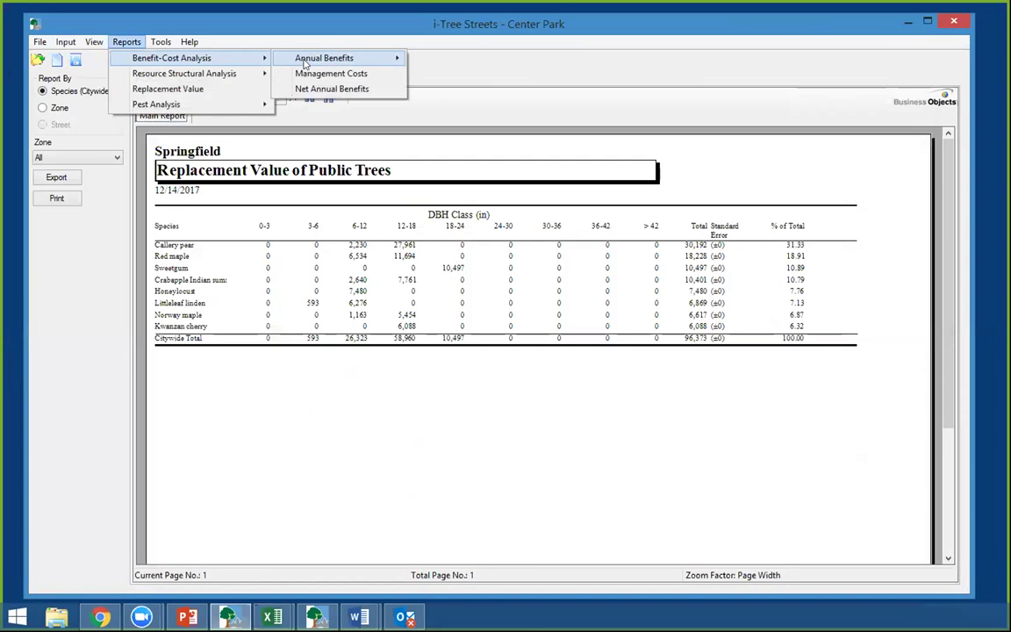
mouse_move(305, 60)
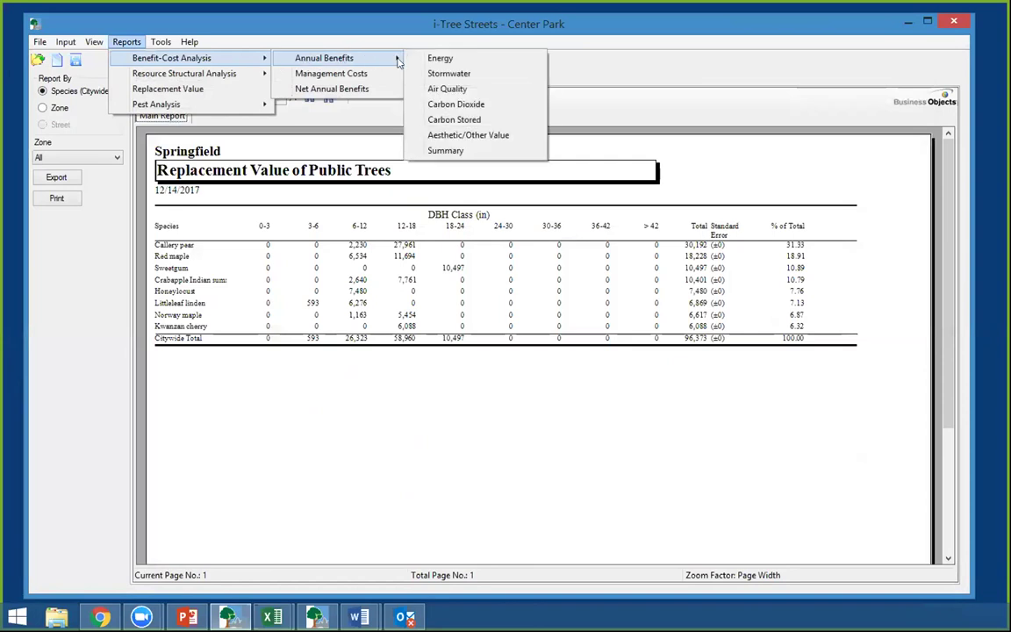
left_click(443, 150)
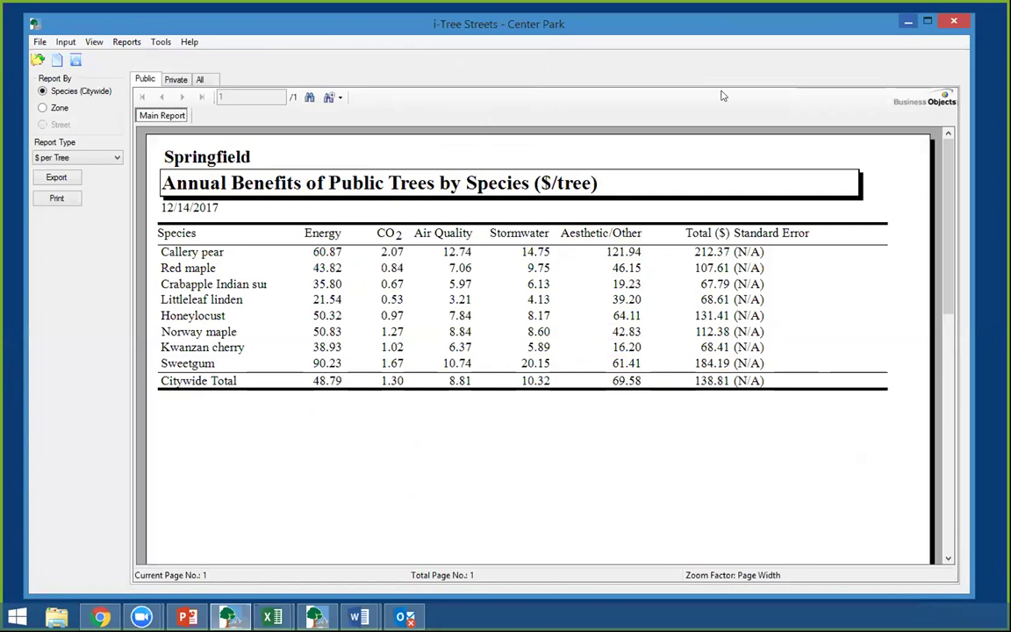
- Review the tree inventory records in a maximized window, from species and DBH through to the comments, and close them
left_click(66, 41)
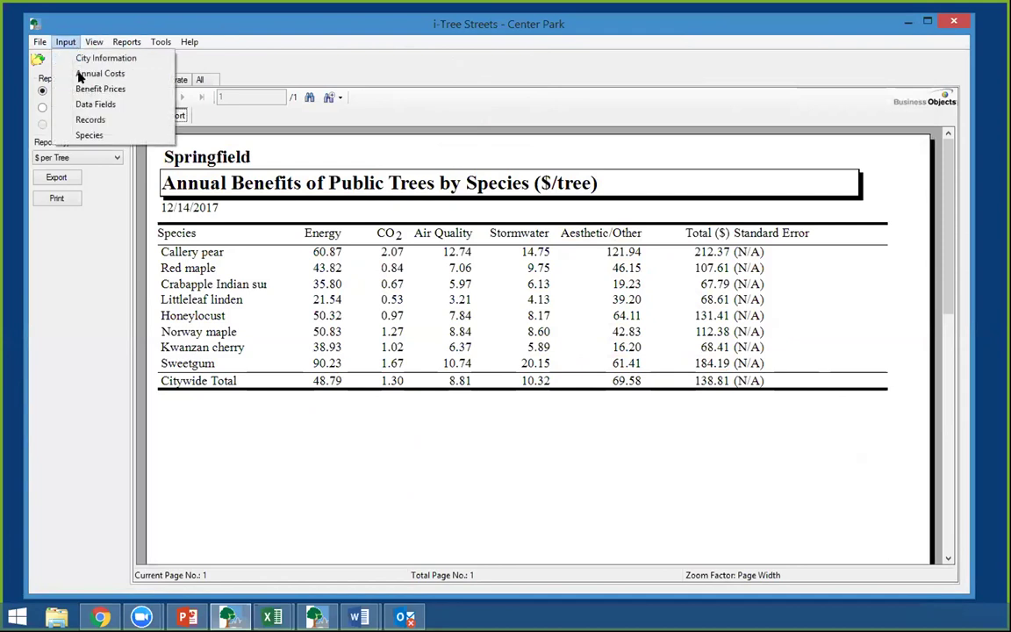
left_click(89, 119)
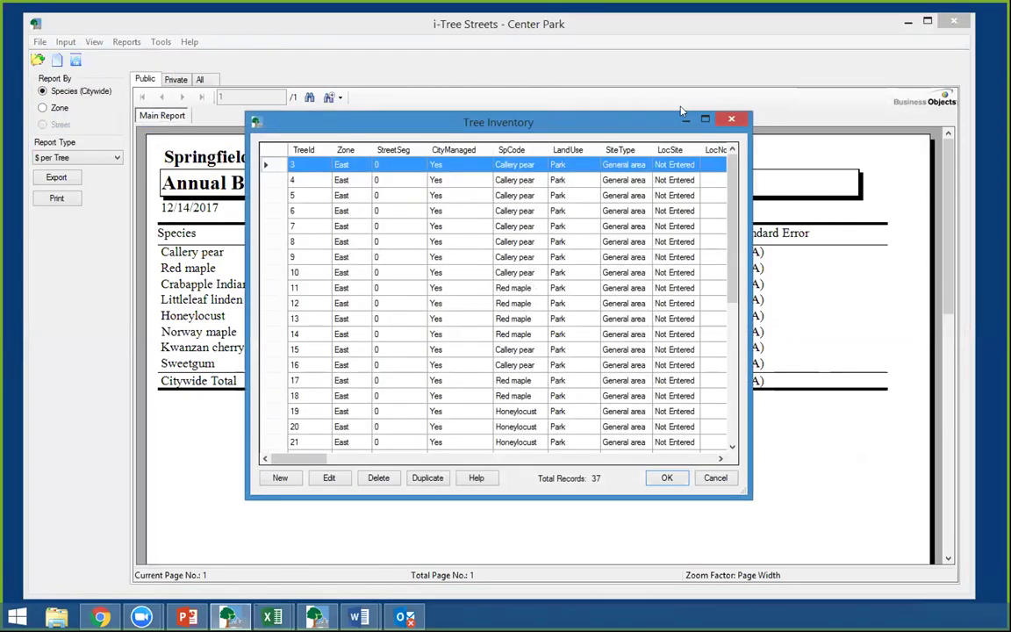
left_click(704, 119)
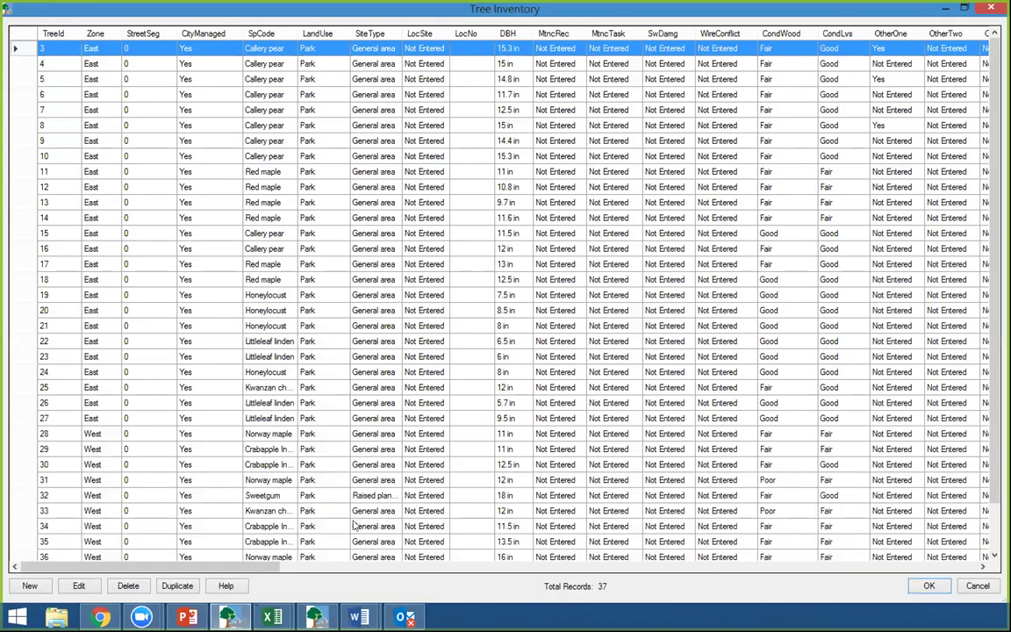
left_click_drag(257, 568, 483, 590)
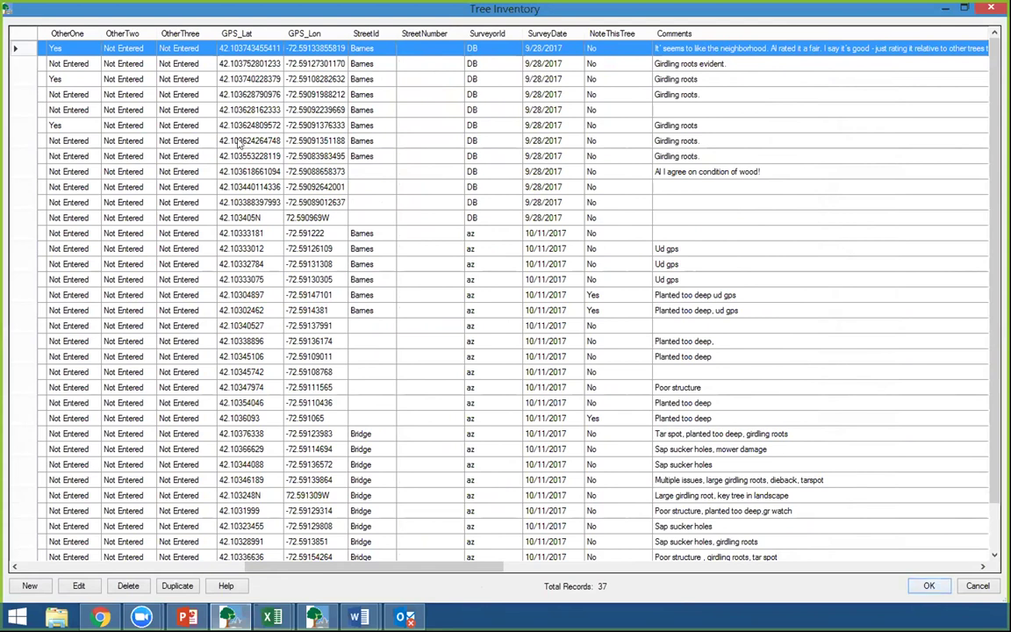
left_click(928, 585)
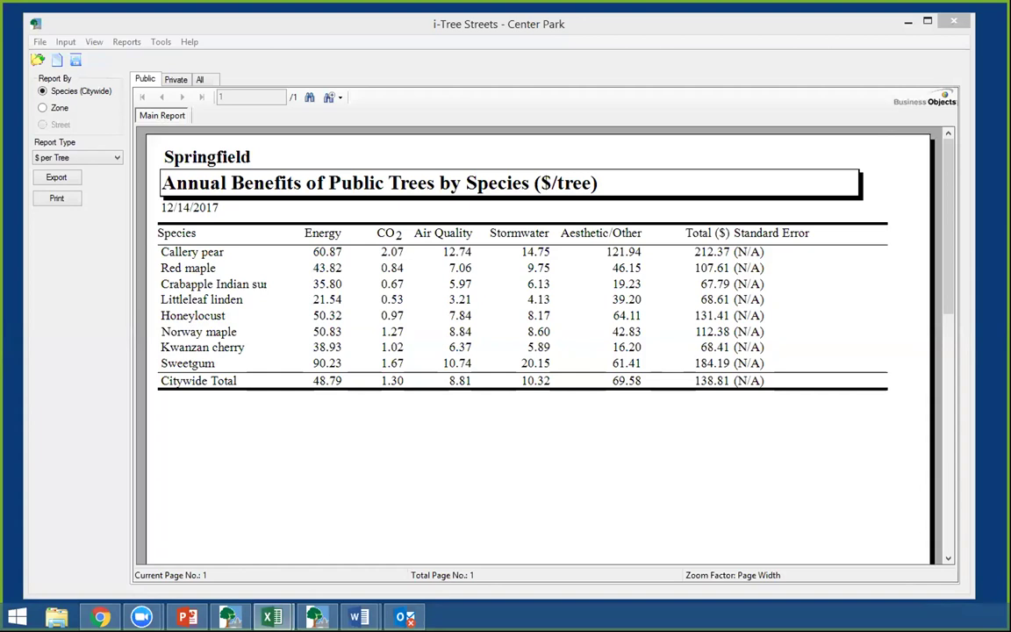
- Switch to the Center Park spreadsheet in Excel, examine its columns through to the comments, and return to i-Tree Streets
key("alt+Tab")
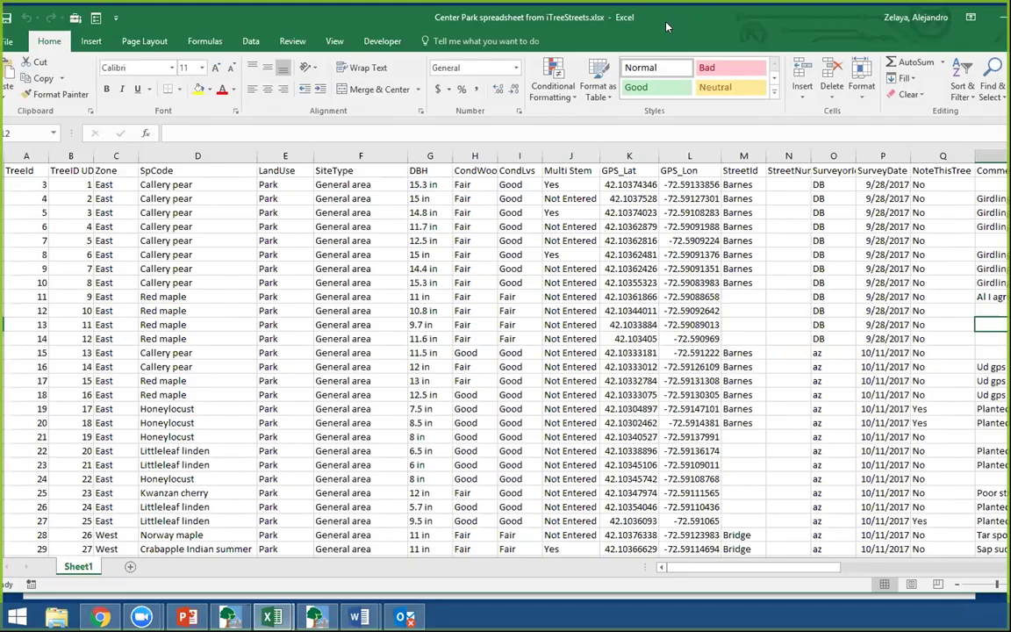
left_click_drag(802, 568, 870, 572)
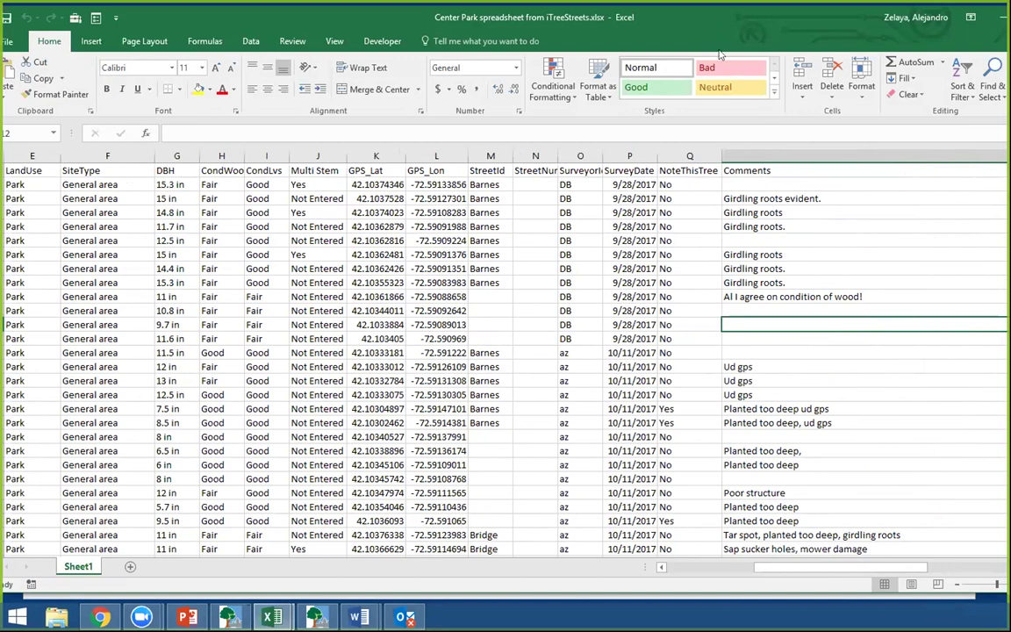
left_click_drag(720, 28, 715, 40)
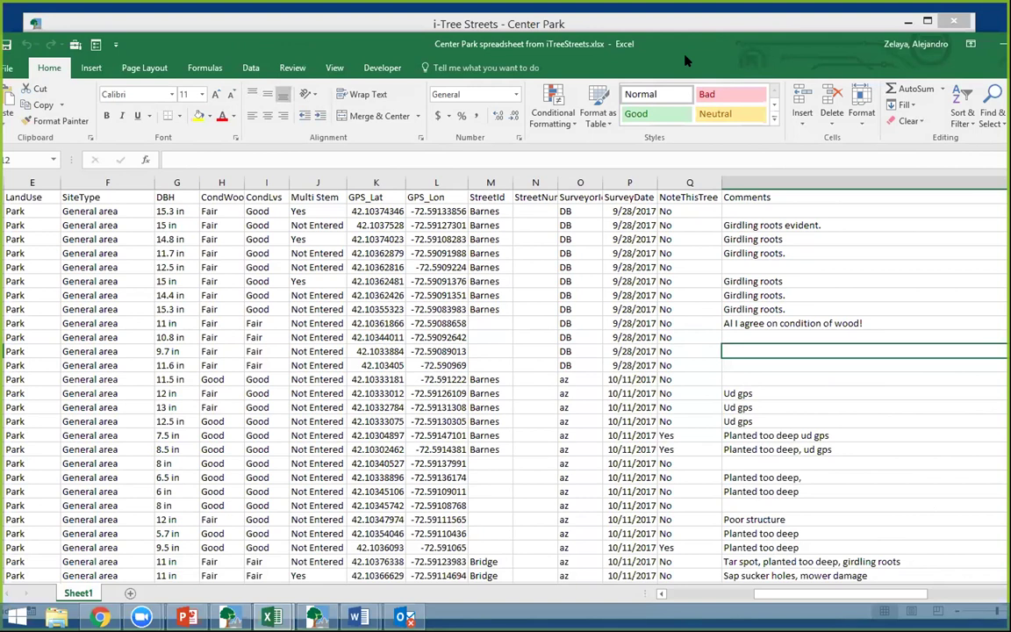
left_click(687, 23)
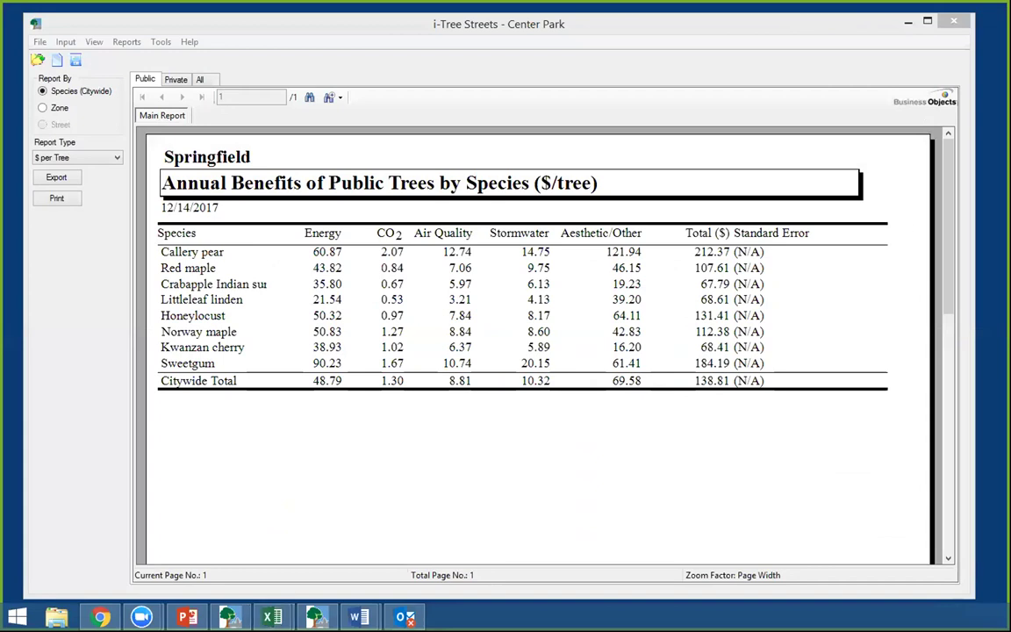
- Switch to i-Tree Eco, open the Trees inventory table of the Center Square project, enlarge the window and collapse the help pane
left_click(315, 617)
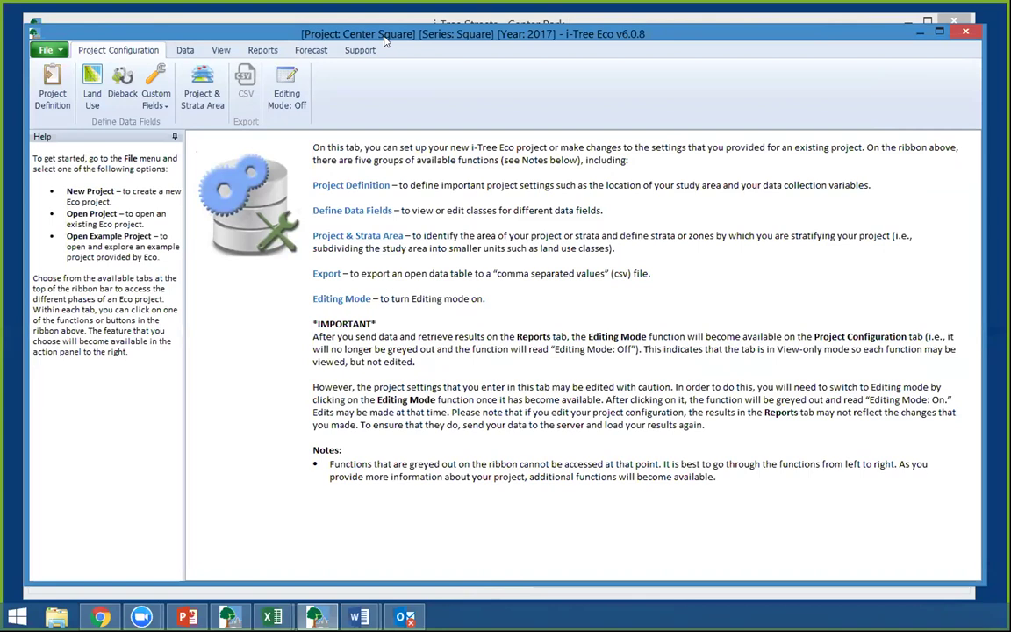
left_click(185, 50)
left_click(206, 79)
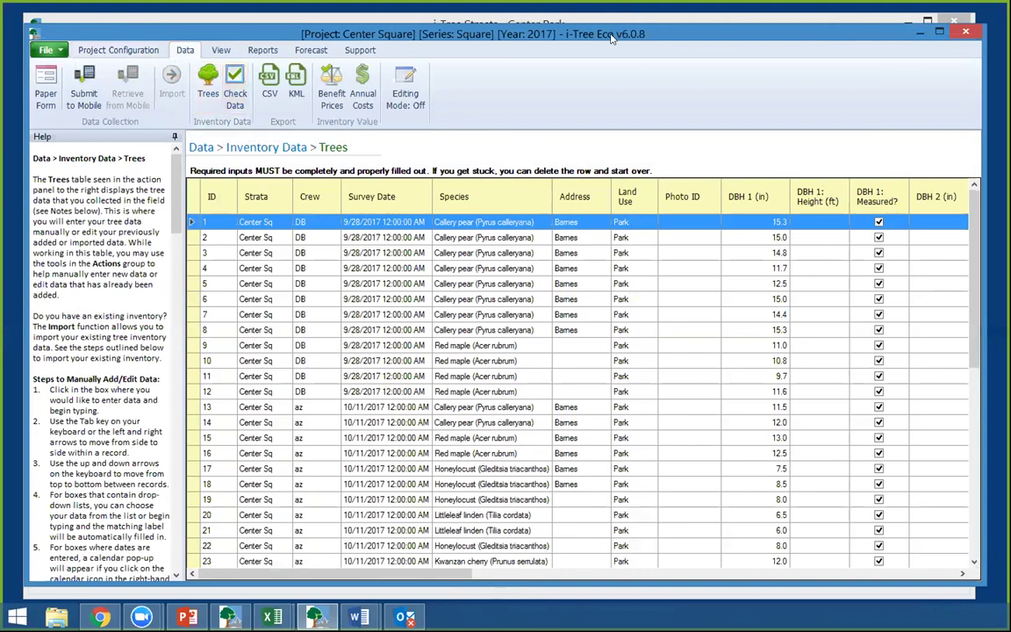
left_click_drag(611, 37, 603, 25)
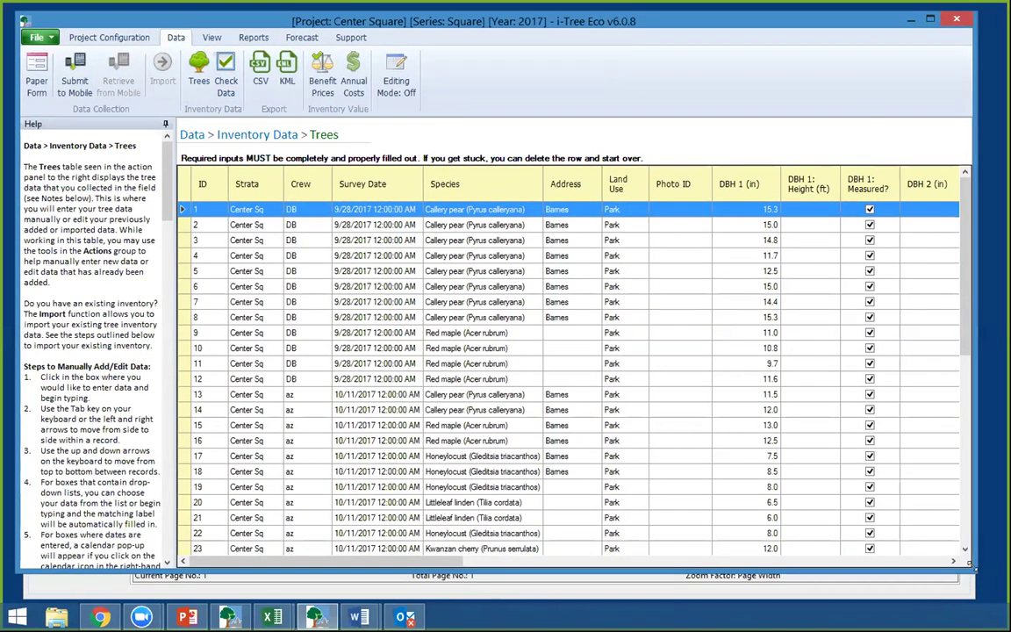
left_click_drag(971, 568, 990, 588)
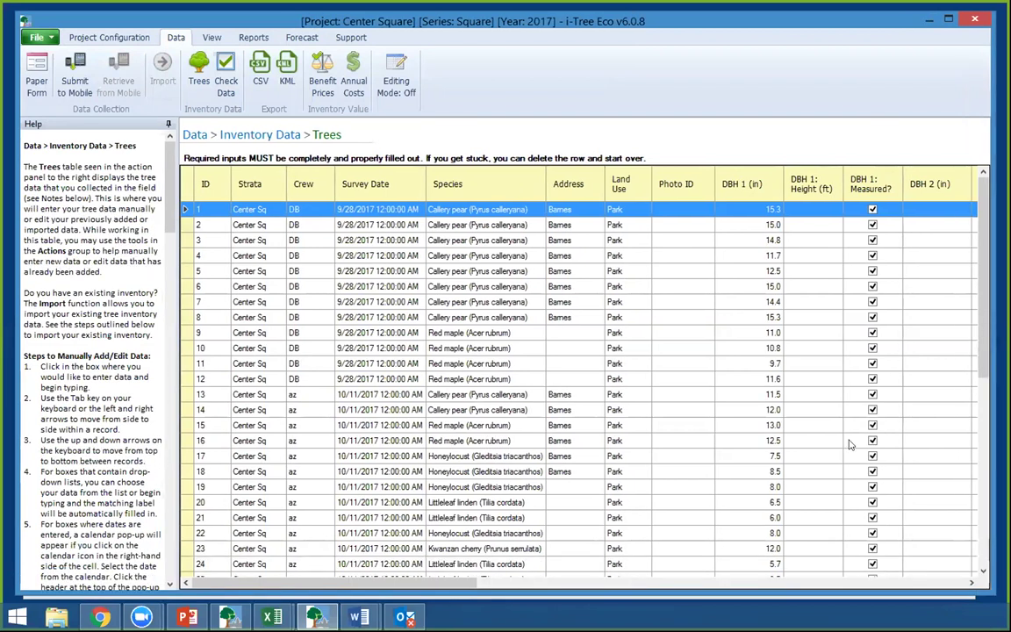
left_click(167, 129)
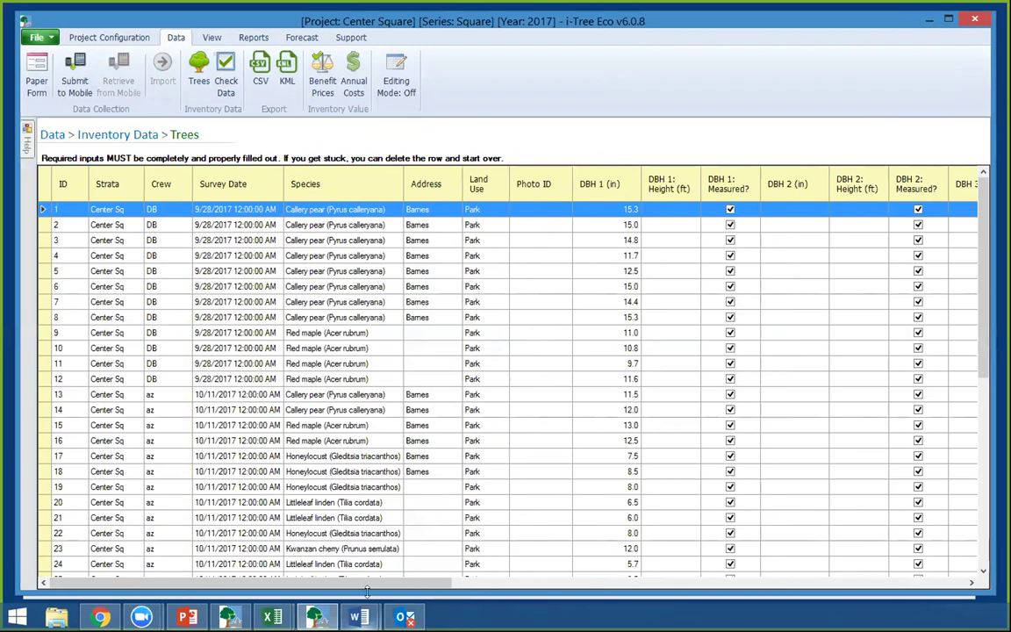
- Examine the Trees table's columns, from survey date and species through the DBH entries to crown dieback, multi stem and coordinates
left_click_drag(372, 588, 406, 587)
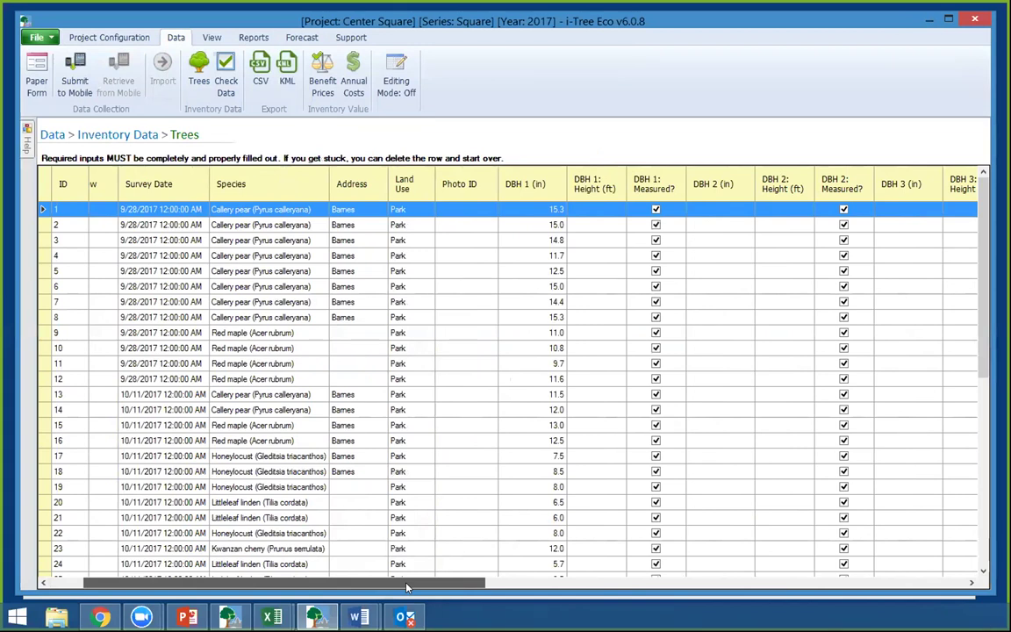
left_click_drag(406, 587, 542, 609)
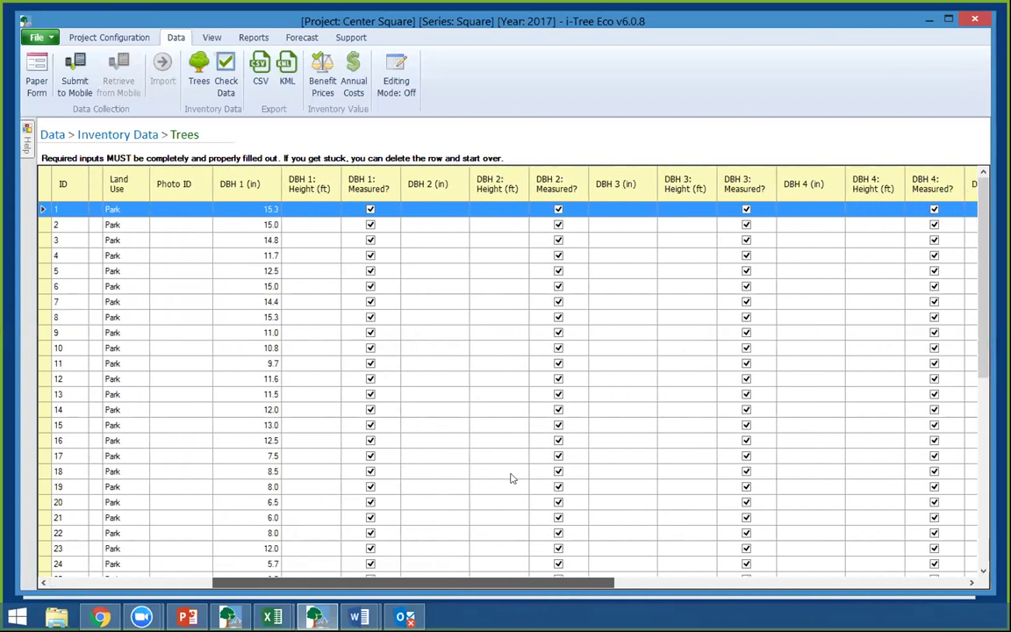
left_click_drag(452, 584, 737, 582)
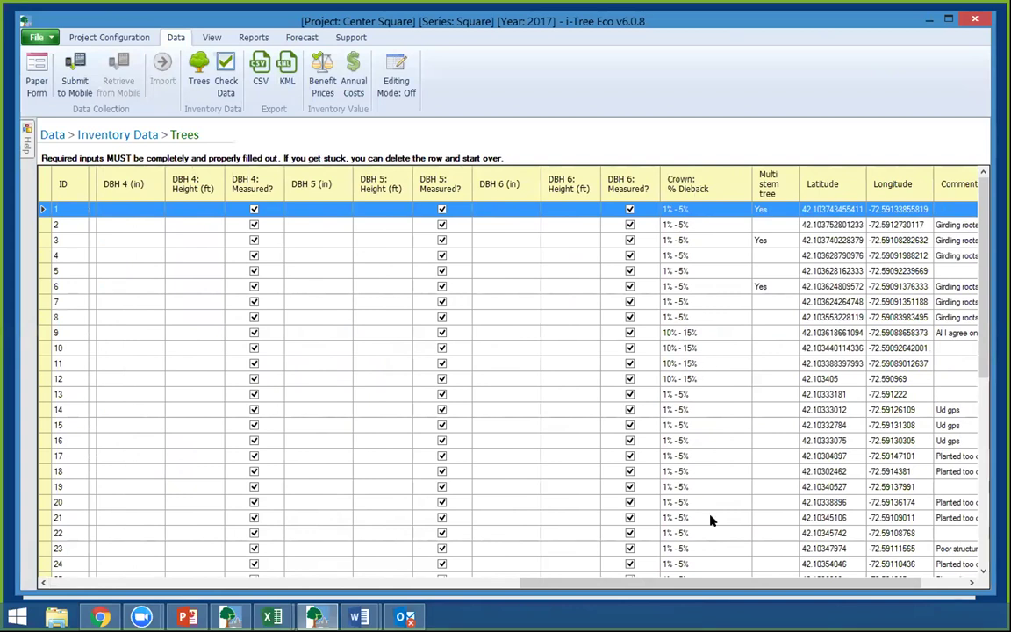
left_click_drag(680, 588, 420, 325)
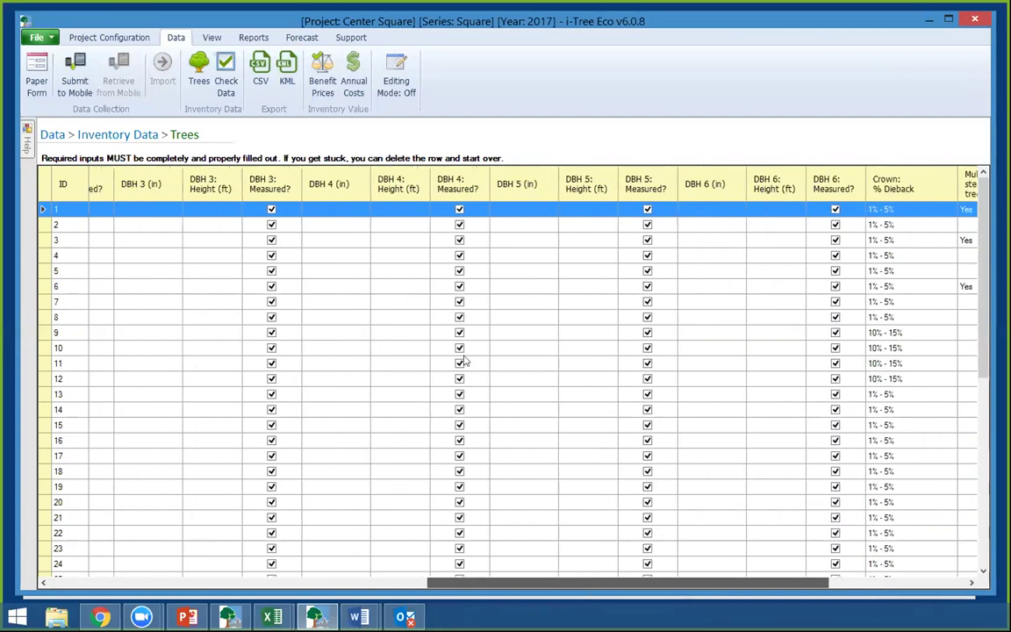
- Review the data collection options in the project definition, including the tree, site, management and custom fields, and minimize i-Tree Eco
left_click(107, 39)
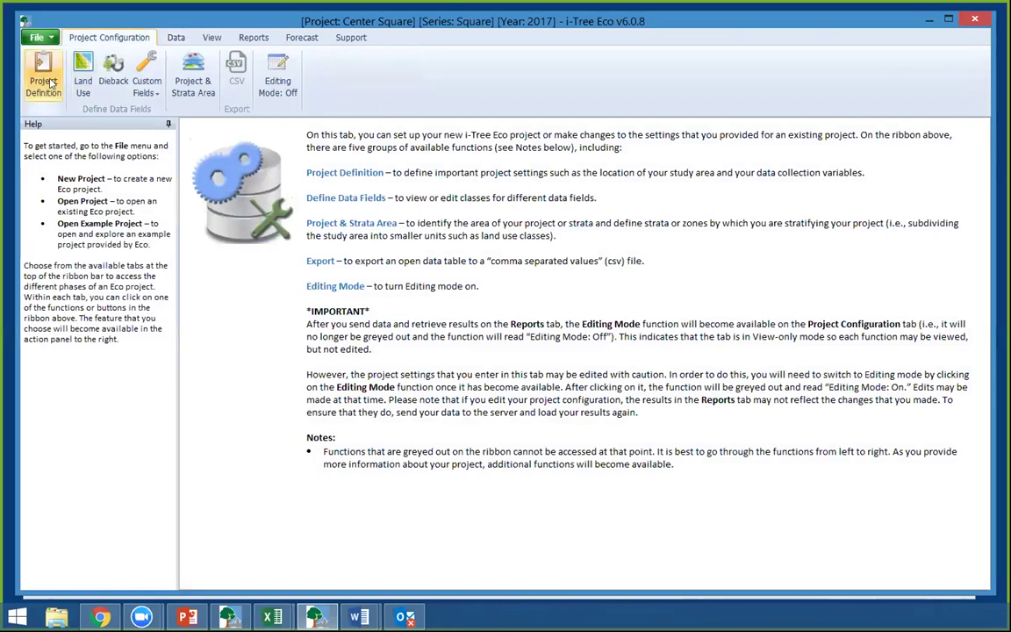
left_click(43, 77)
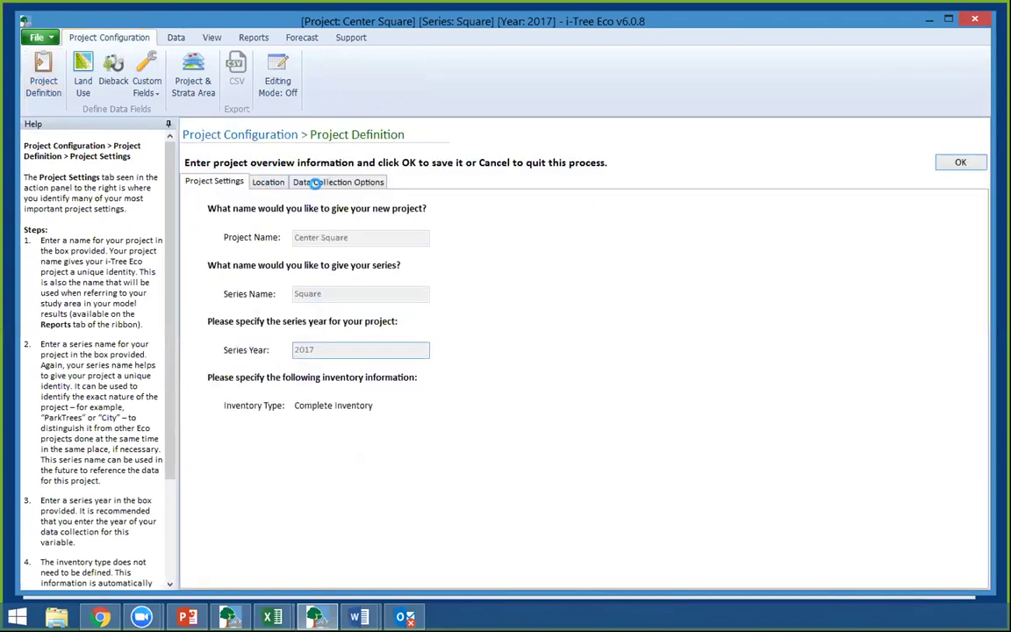
left_click(327, 181)
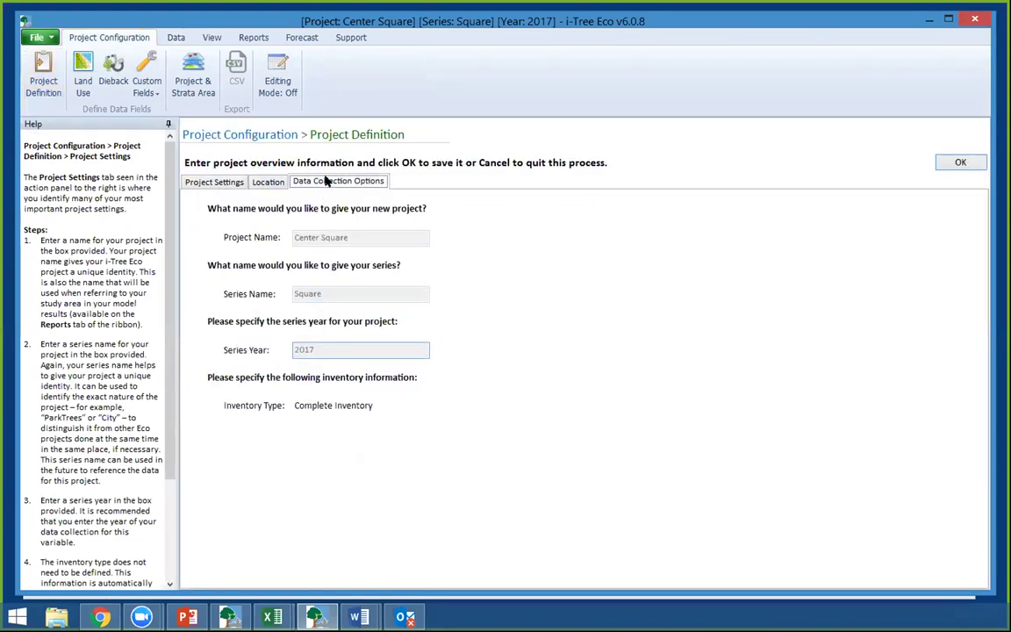
left_click_drag(981, 267, 981, 254)
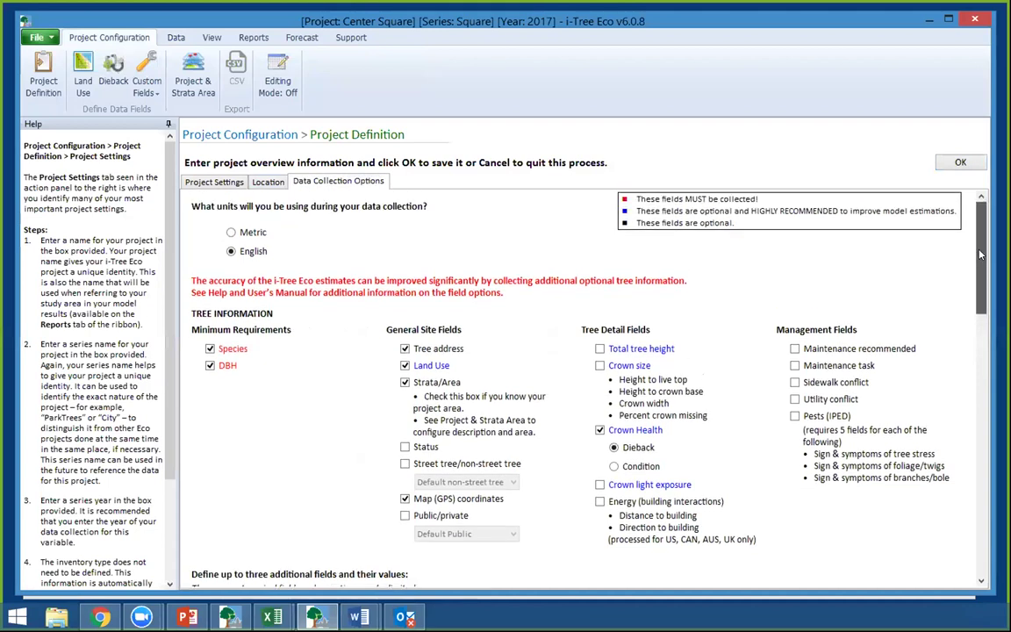
scroll(981, 255, "down", 2)
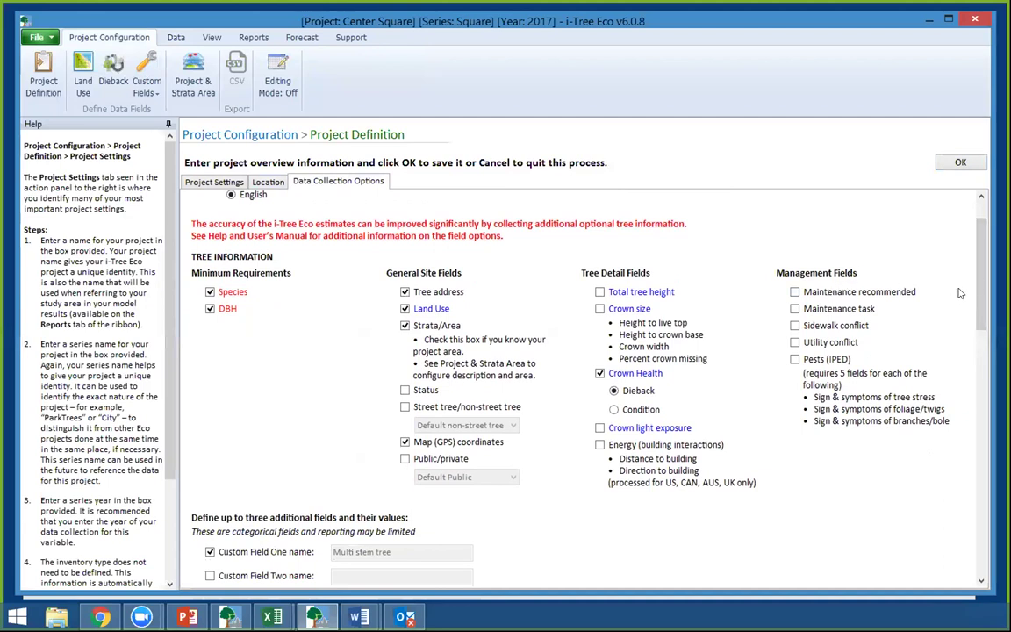
left_click_drag(977, 279, 977, 287)
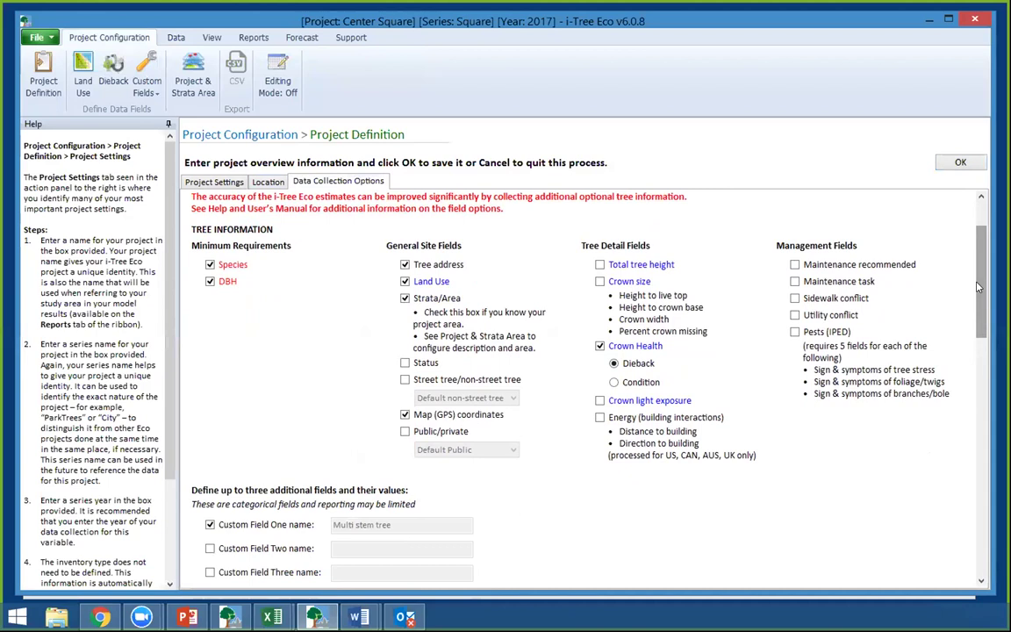
left_click_drag(987, 123, 928, 123)
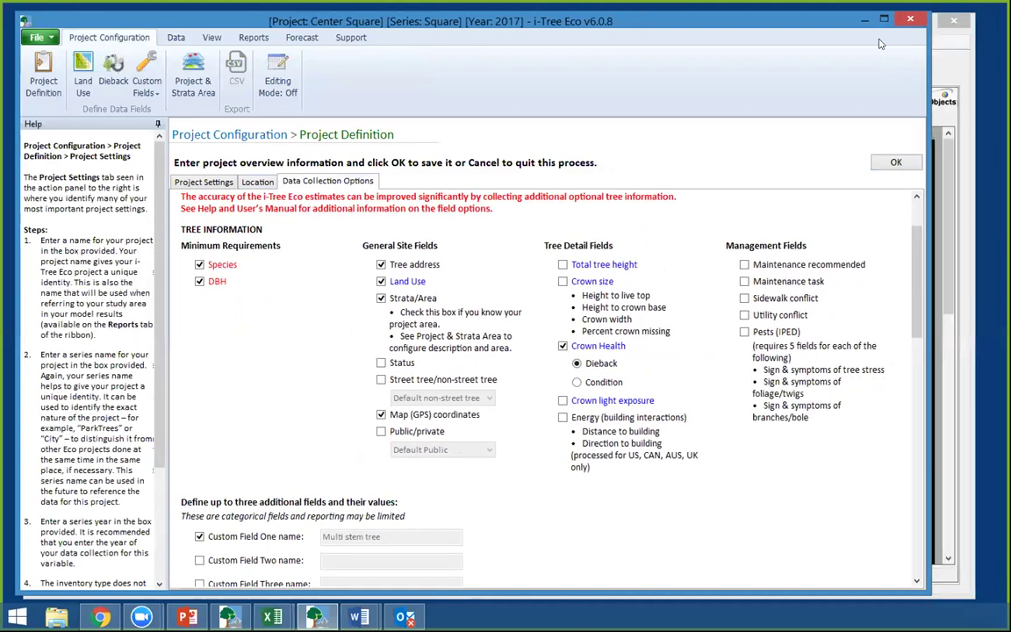
left_click(864, 21)
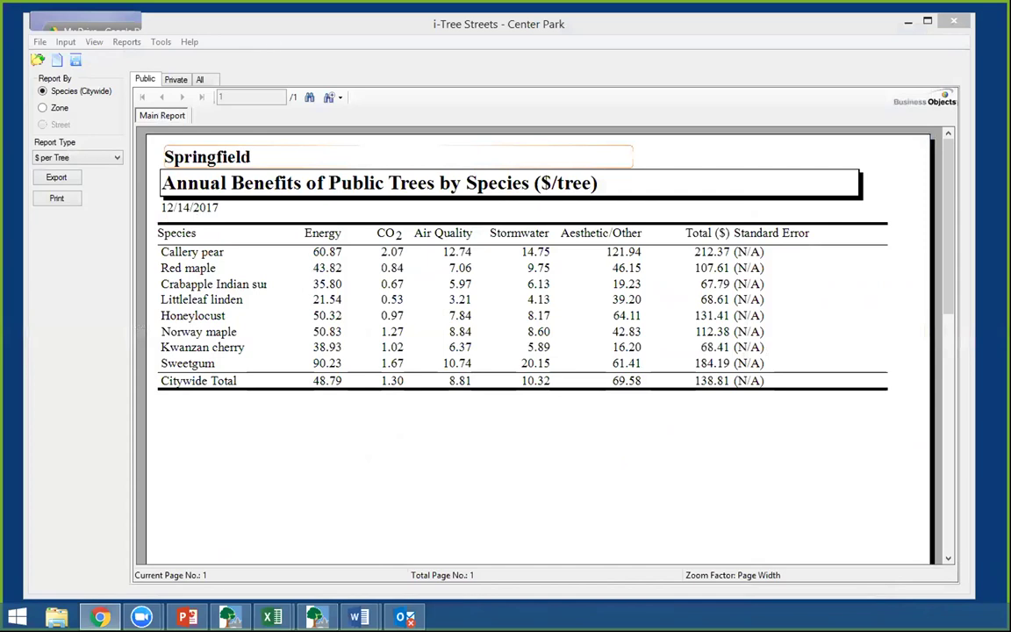
- Switch to the Springfield DTWN Squares map in Chrome and show the Center Park uncorrected GPS layer
left_click(100, 617)
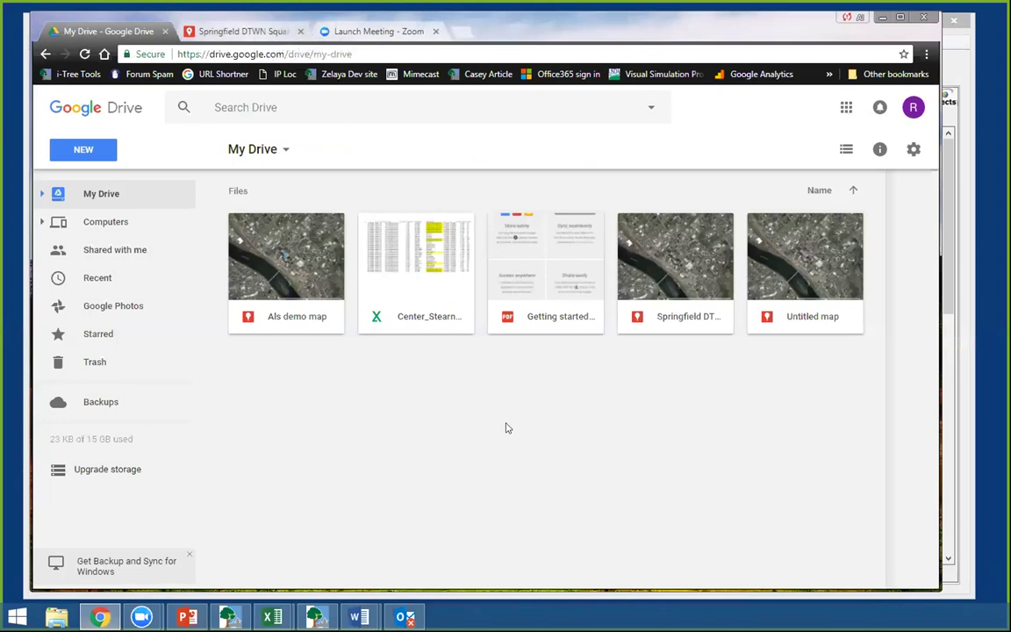
left_click(257, 32)
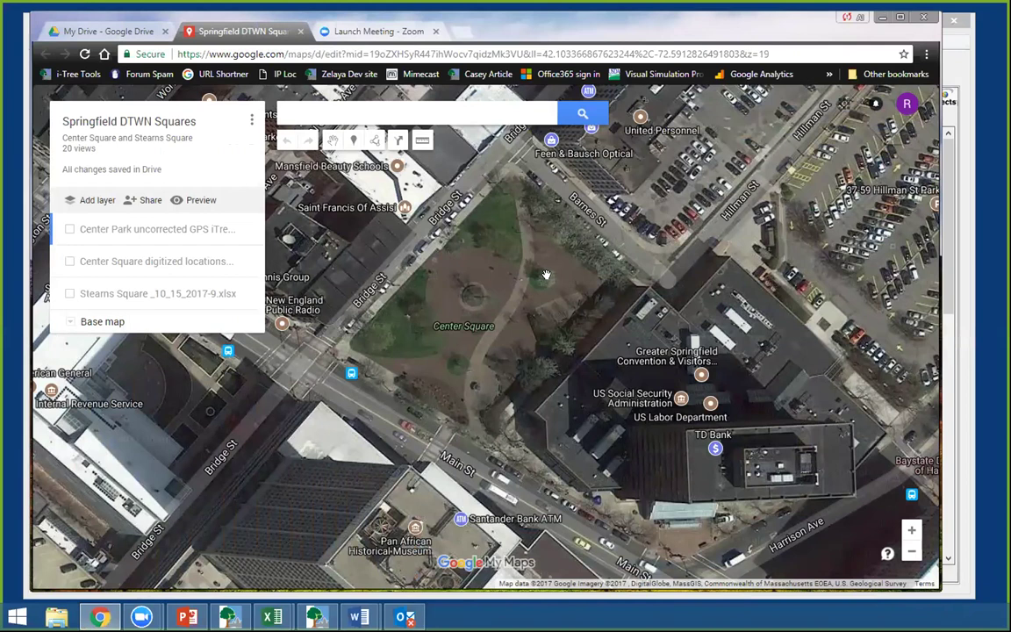
left_click(69, 229)
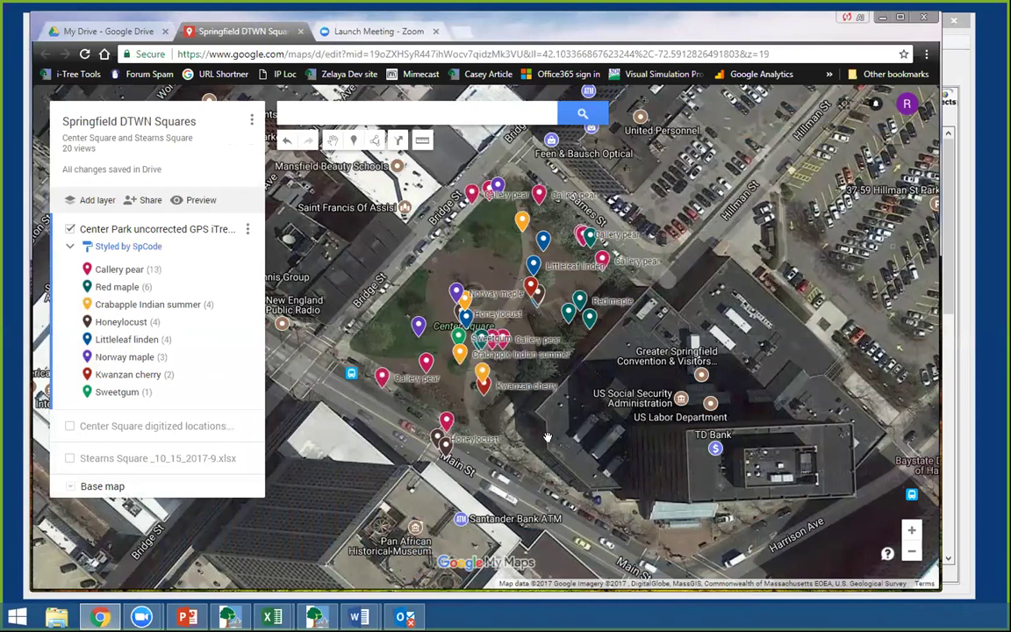
- Examine the inventory details recorded for the Sweetgum marker in Center Square, then close them
scroll(517, 439, "up", 1)
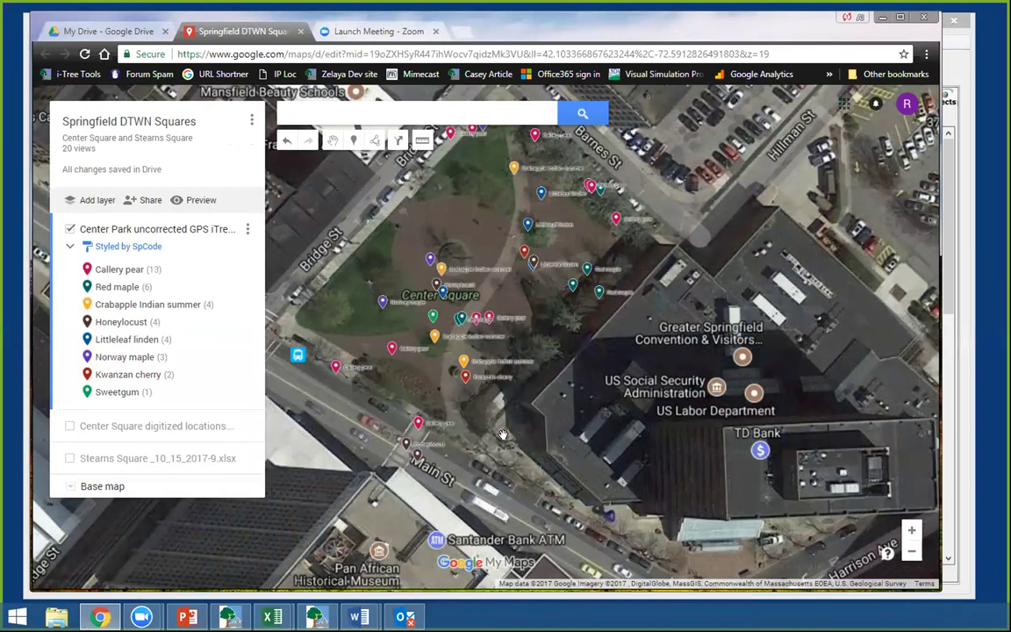
scroll(509, 438, "up", 1)
left_click_drag(405, 163, 570, 323)
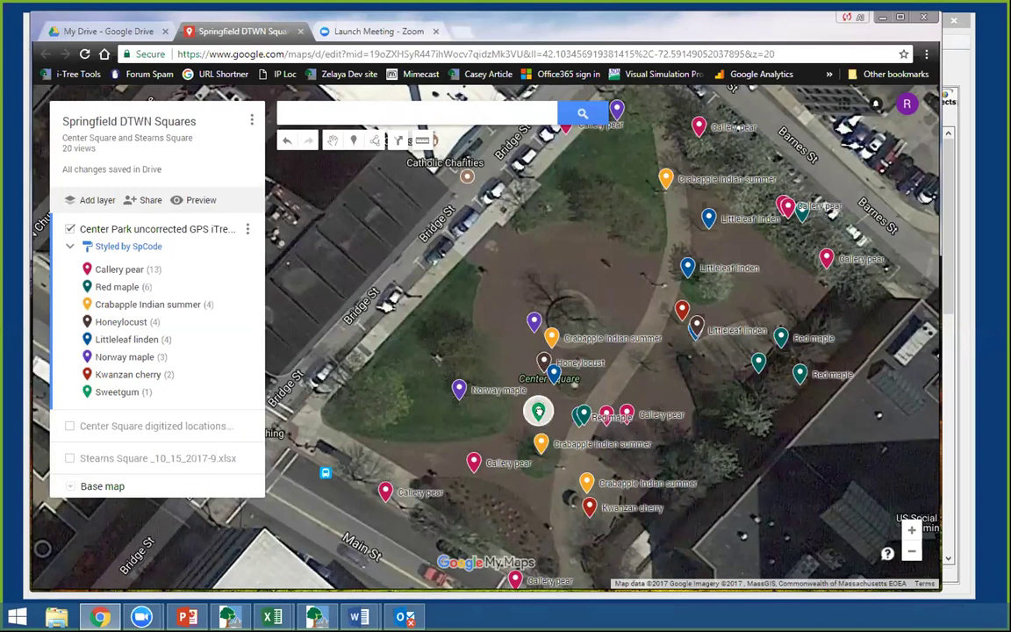
left_click(539, 412)
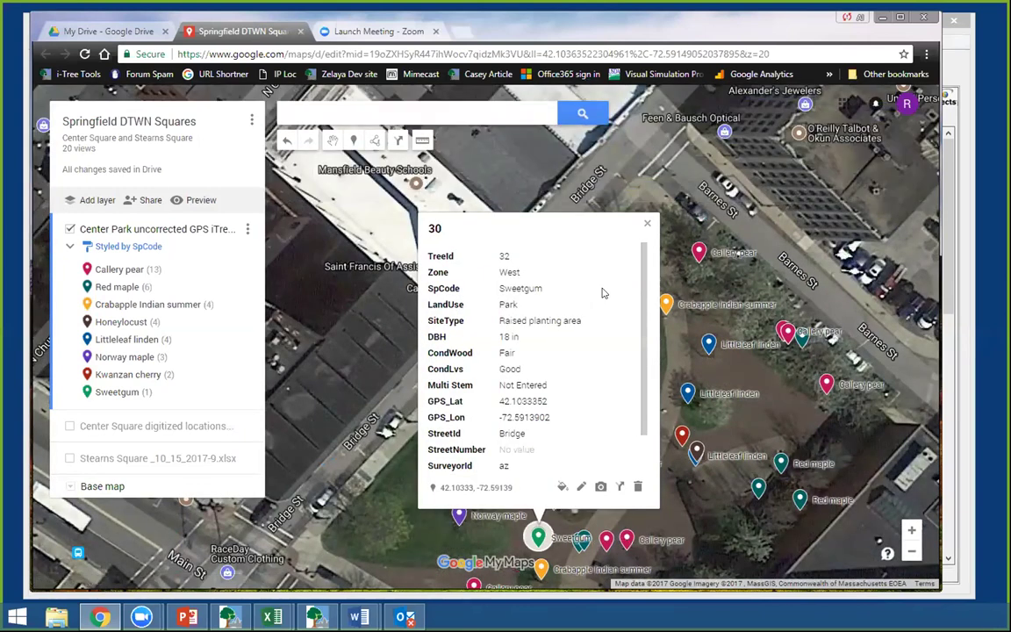
left_click(647, 223)
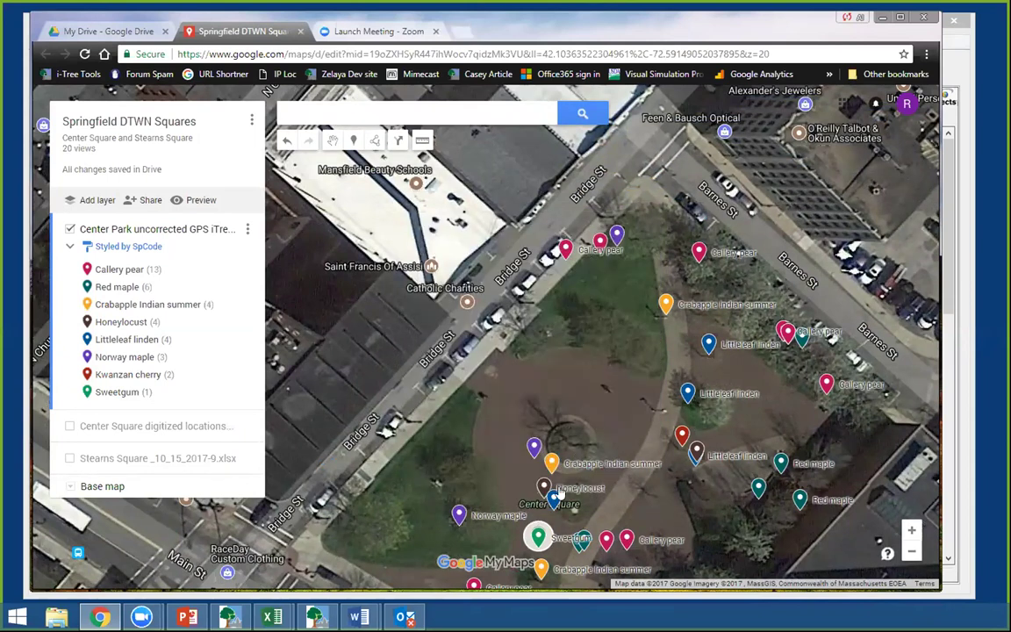
- Open the Sweetgum marker for editing and move it onto the circular planter in the middle of Center Square
left_click(538, 535)
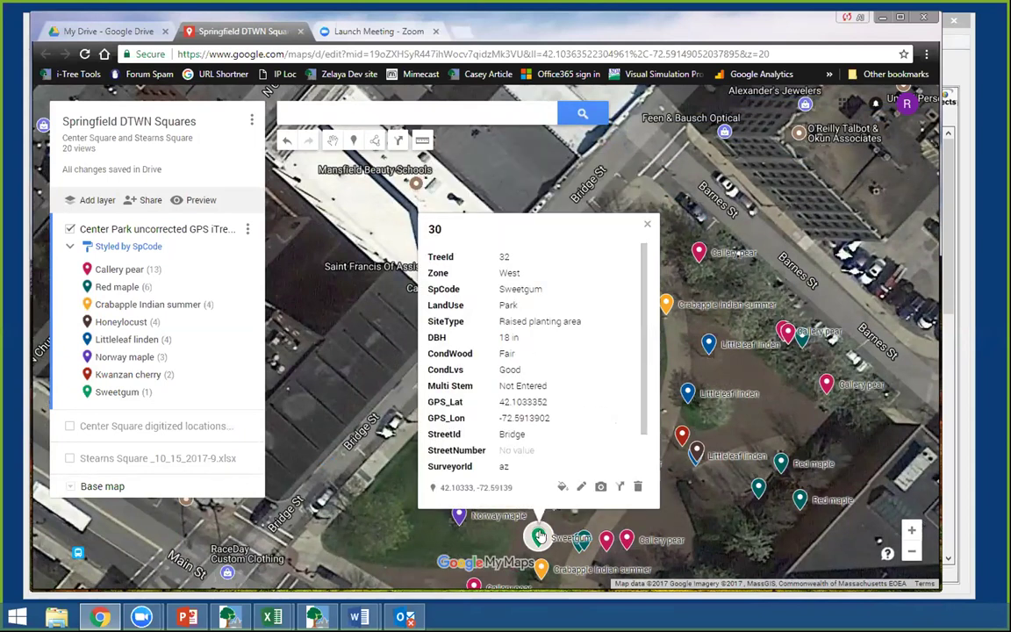
left_click(580, 487)
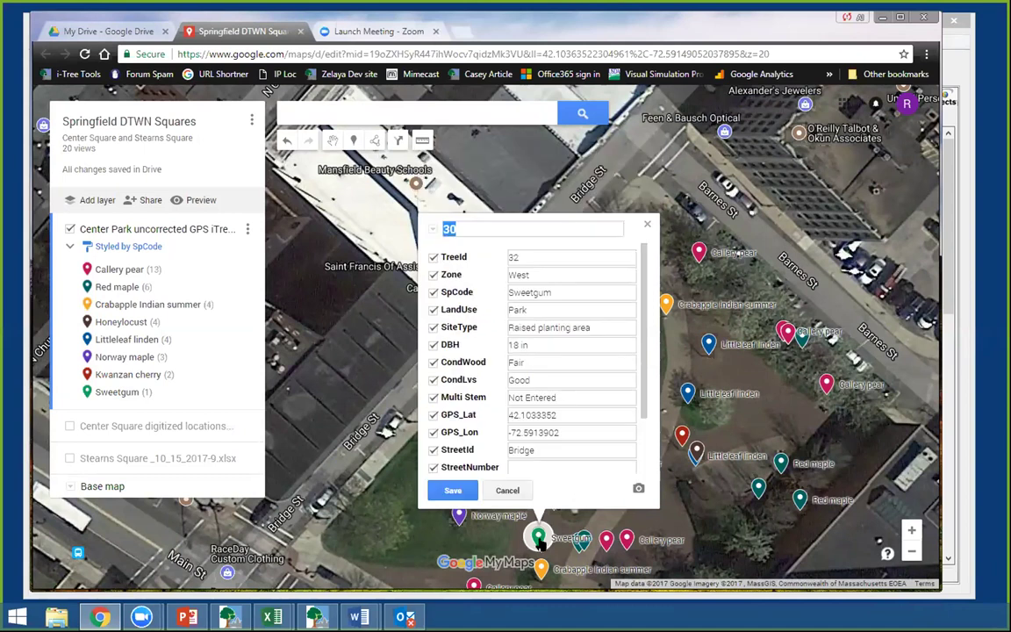
mouse_move(538, 534)
left_mouse_down()
mouse_move(548, 474)
mouse_move(571, 433)
left_mouse_up()
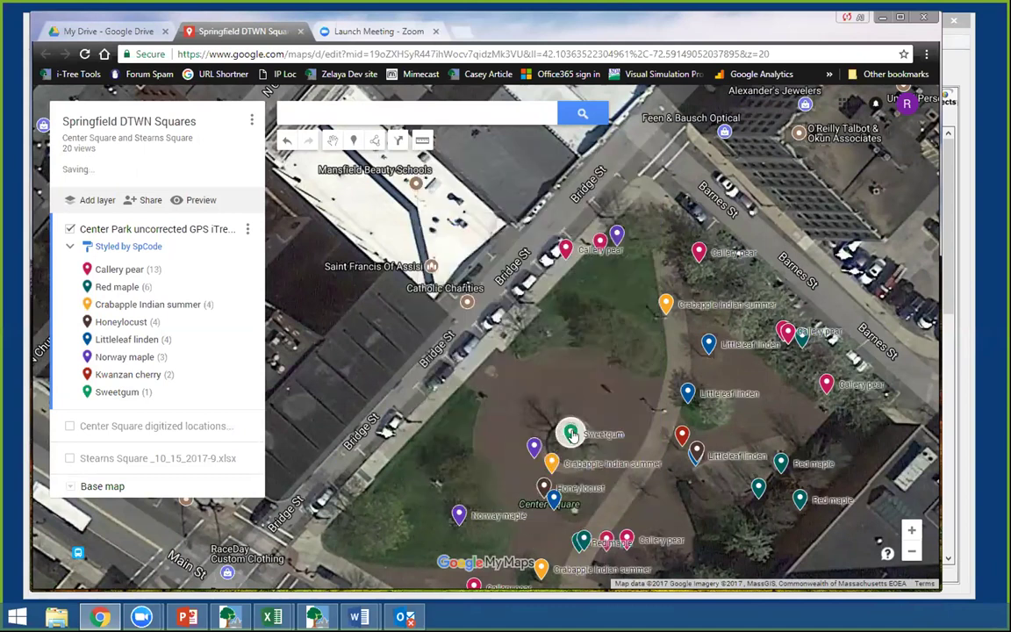
left_click_drag(469, 448, 436, 276)
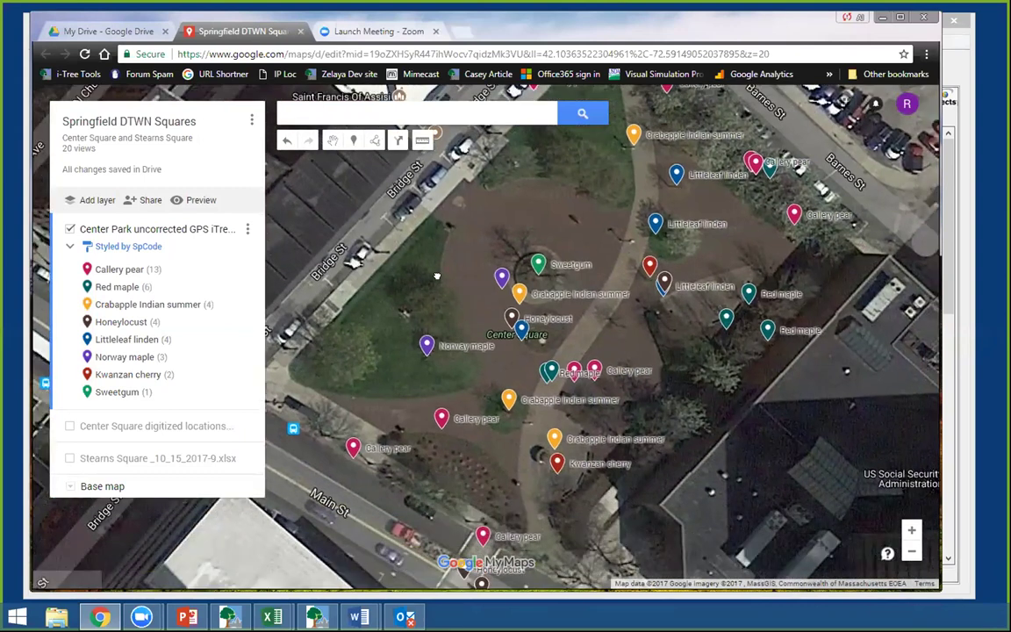
- Hide the Center Park uncorrected GPS layer and show the Center Square digitized locations layer
left_click(69, 228)
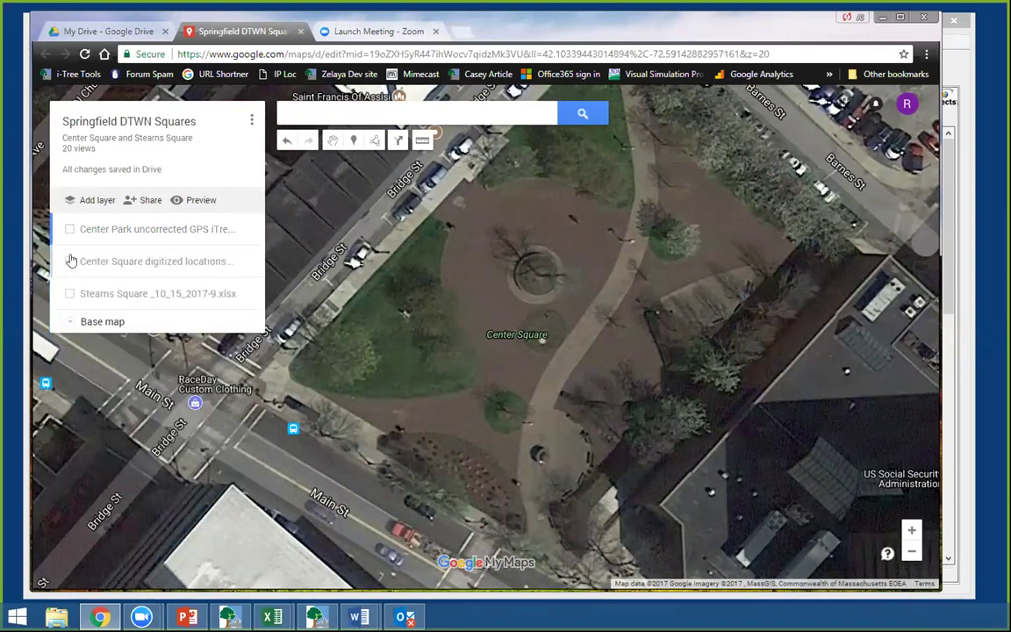
left_click(71, 261)
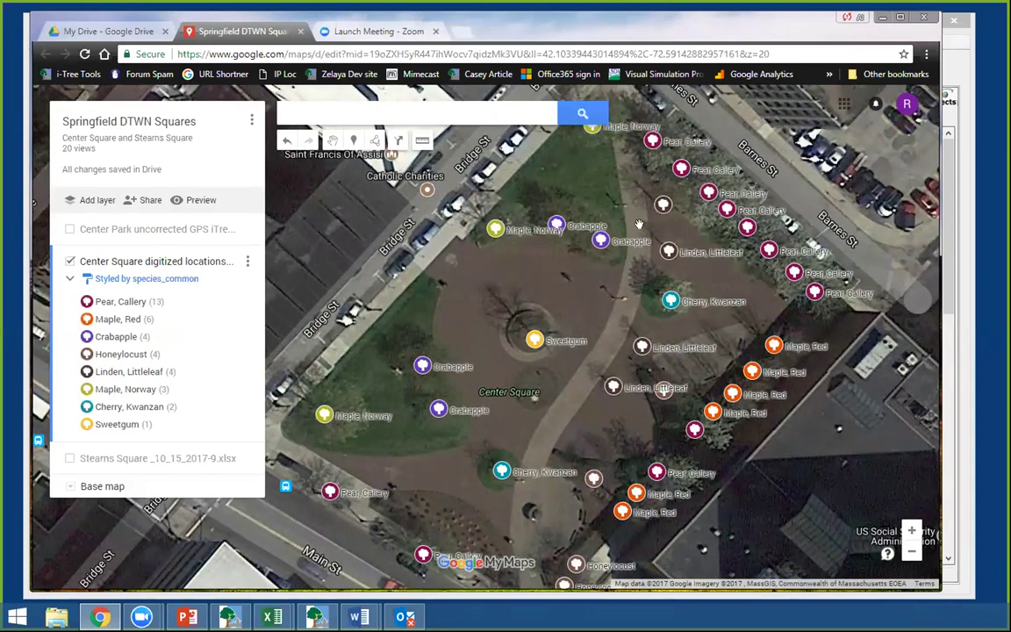
left_click_drag(575, 206, 569, 263)
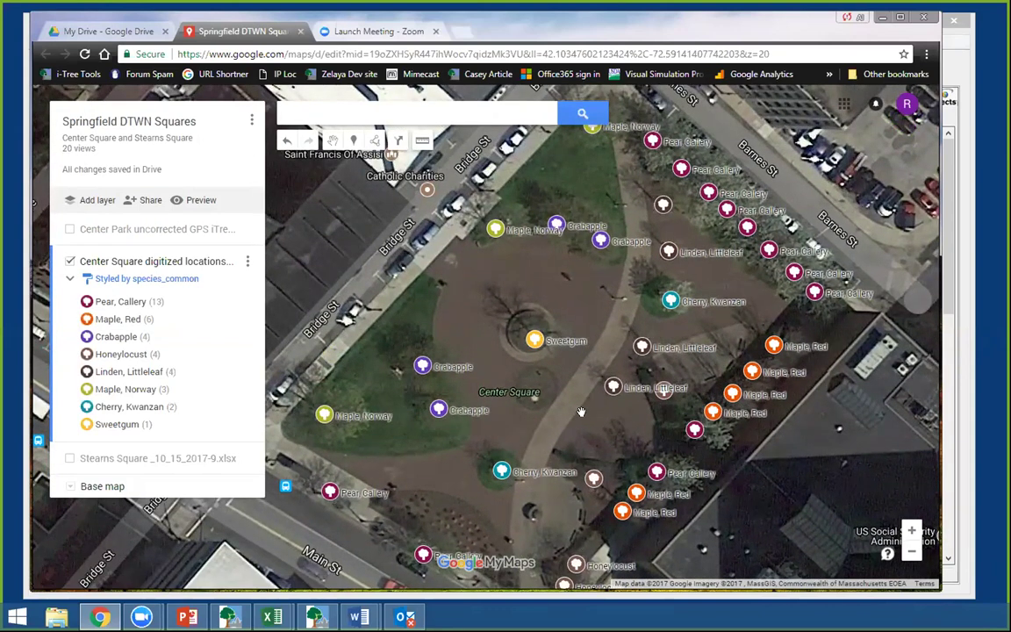
- View both photos of the digitized Sweetgum and the photo of the Norway maple near the Bridge St and Barnes St corner
left_click(535, 339)
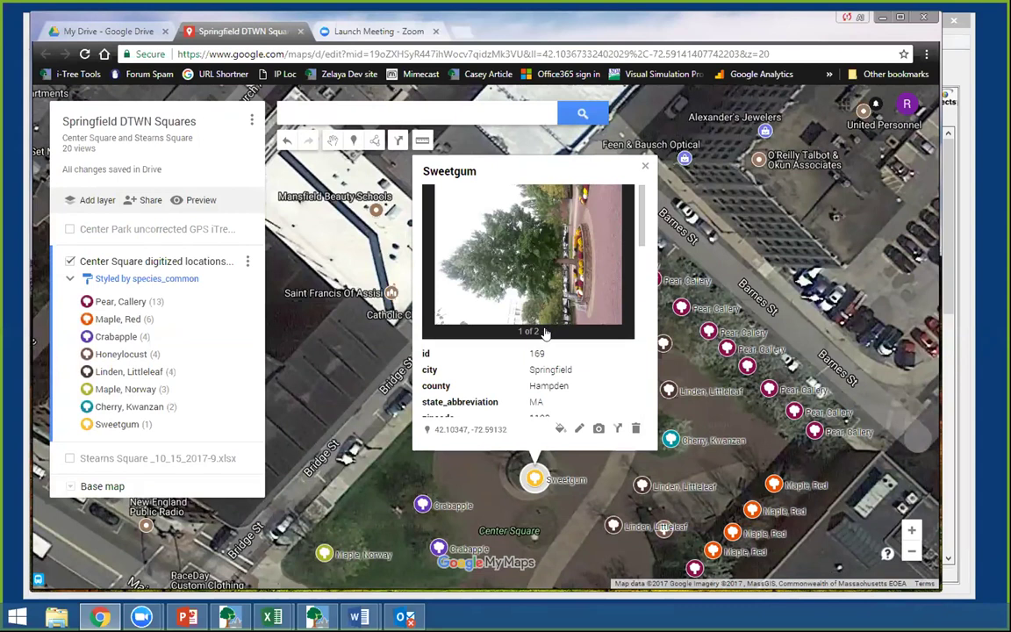
left_click(545, 332)
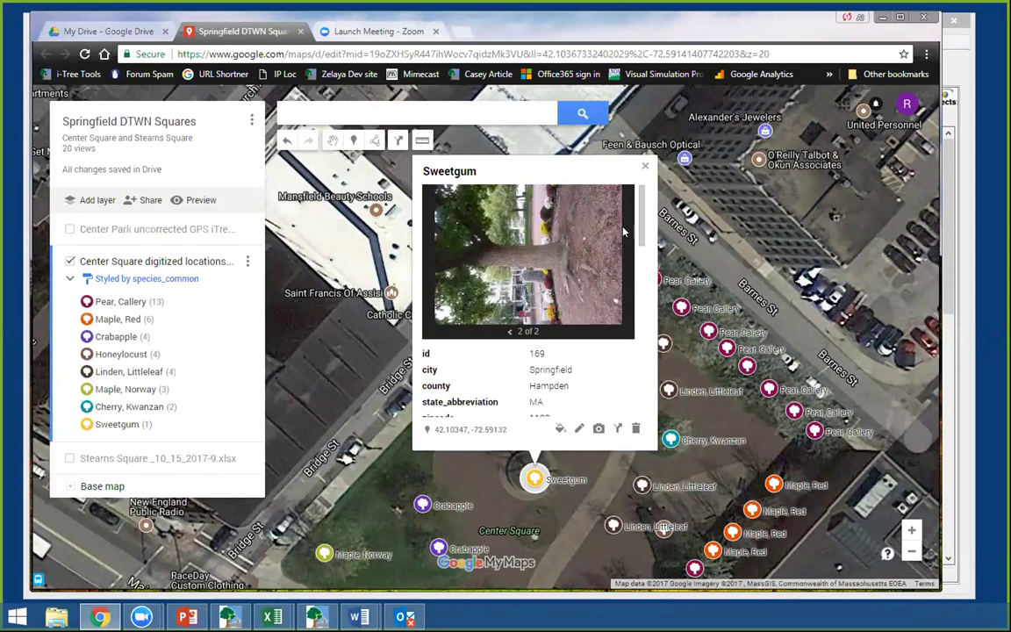
left_click(645, 166)
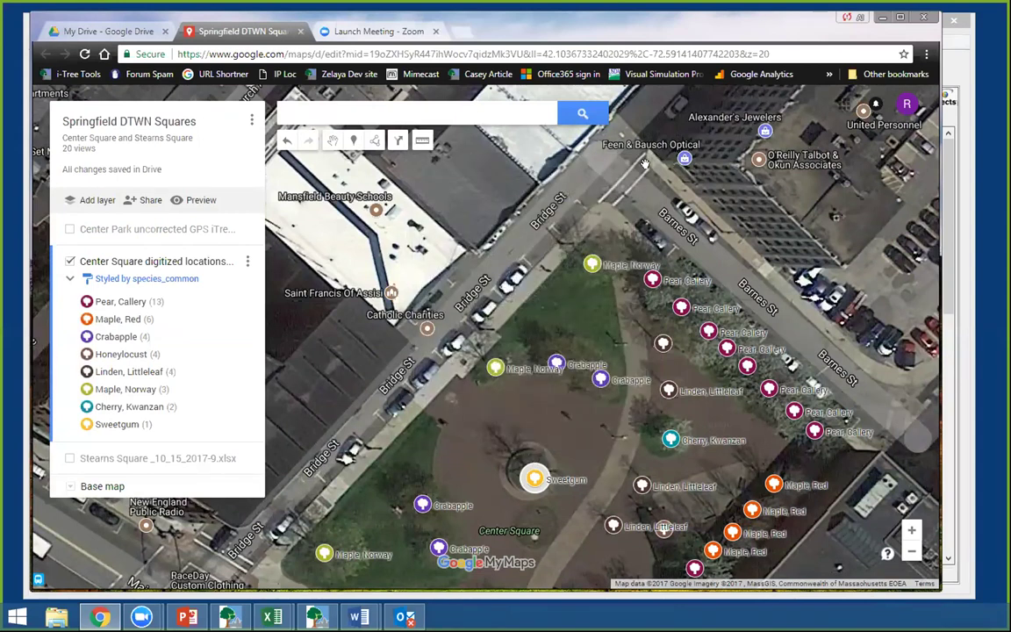
left_click(592, 264)
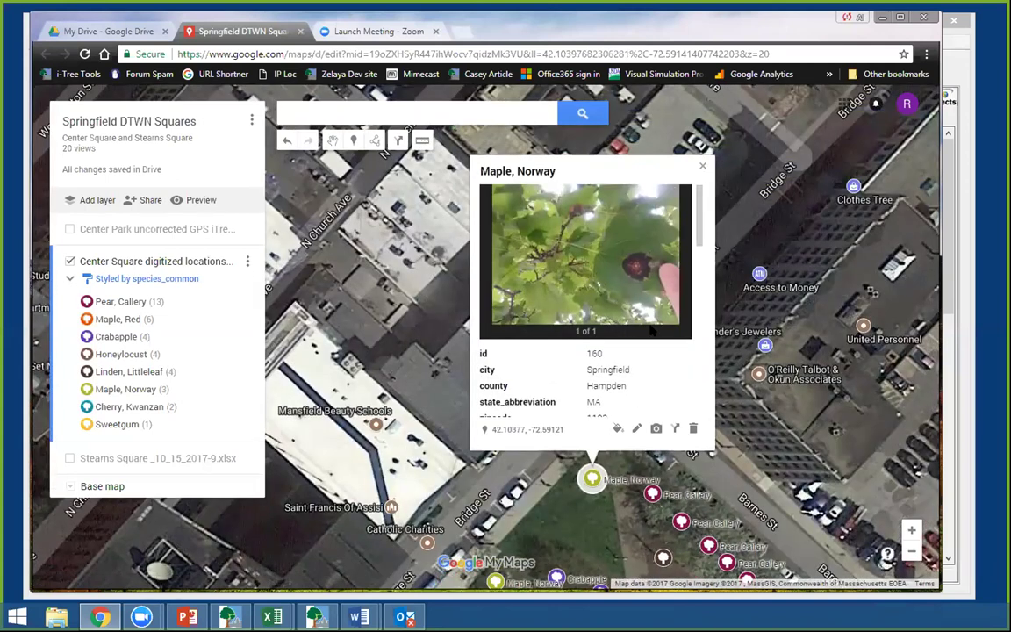
left_click(702, 169)
left_click_drag(561, 404, 494, 165)
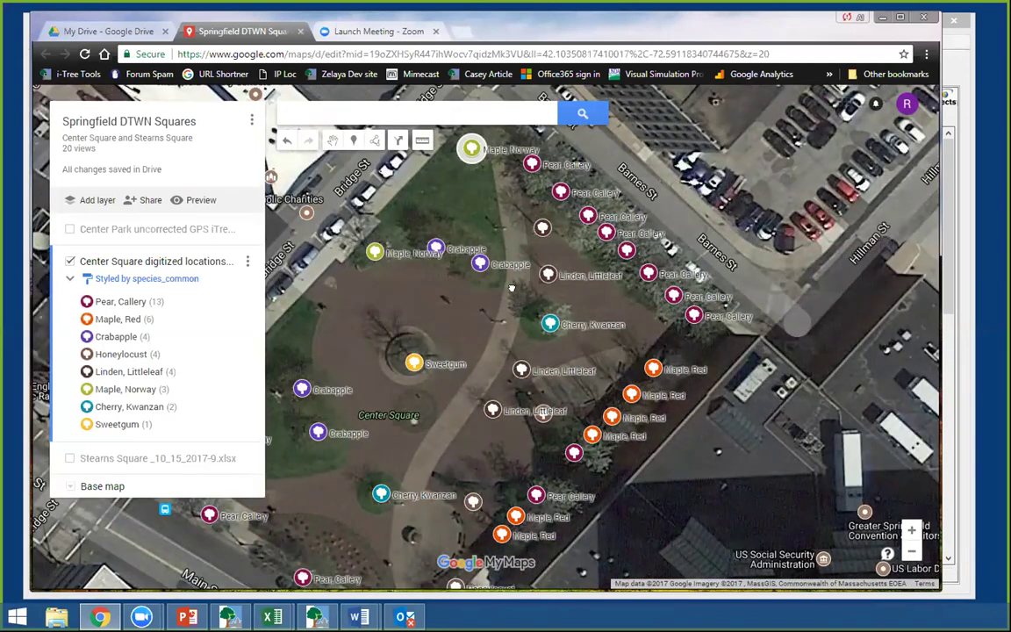
left_click_drag(445, 289, 510, 287)
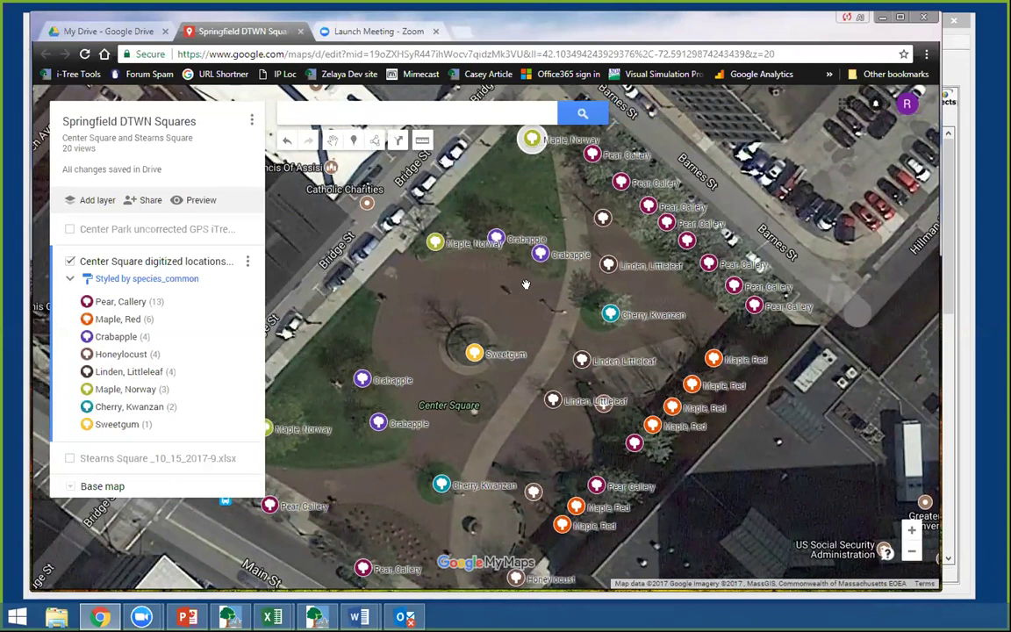